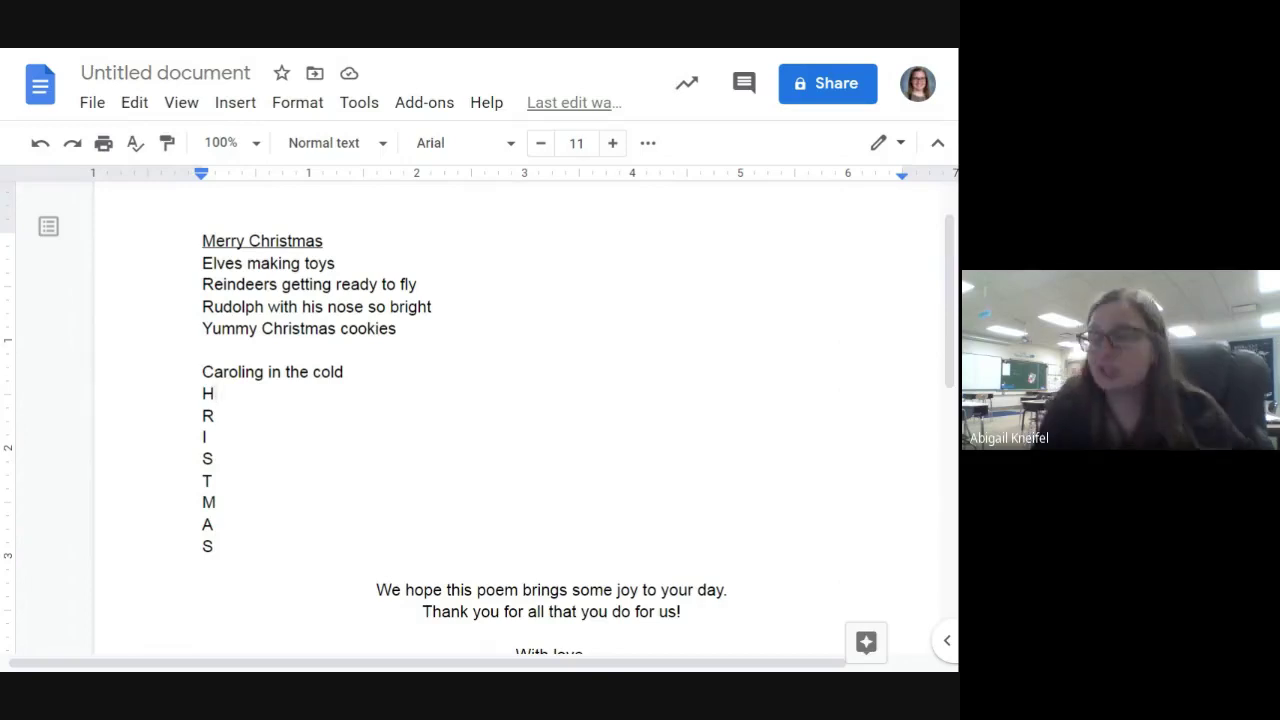
Step: Complete the poem's H line as "Hot Coco"
text(ot Coc)
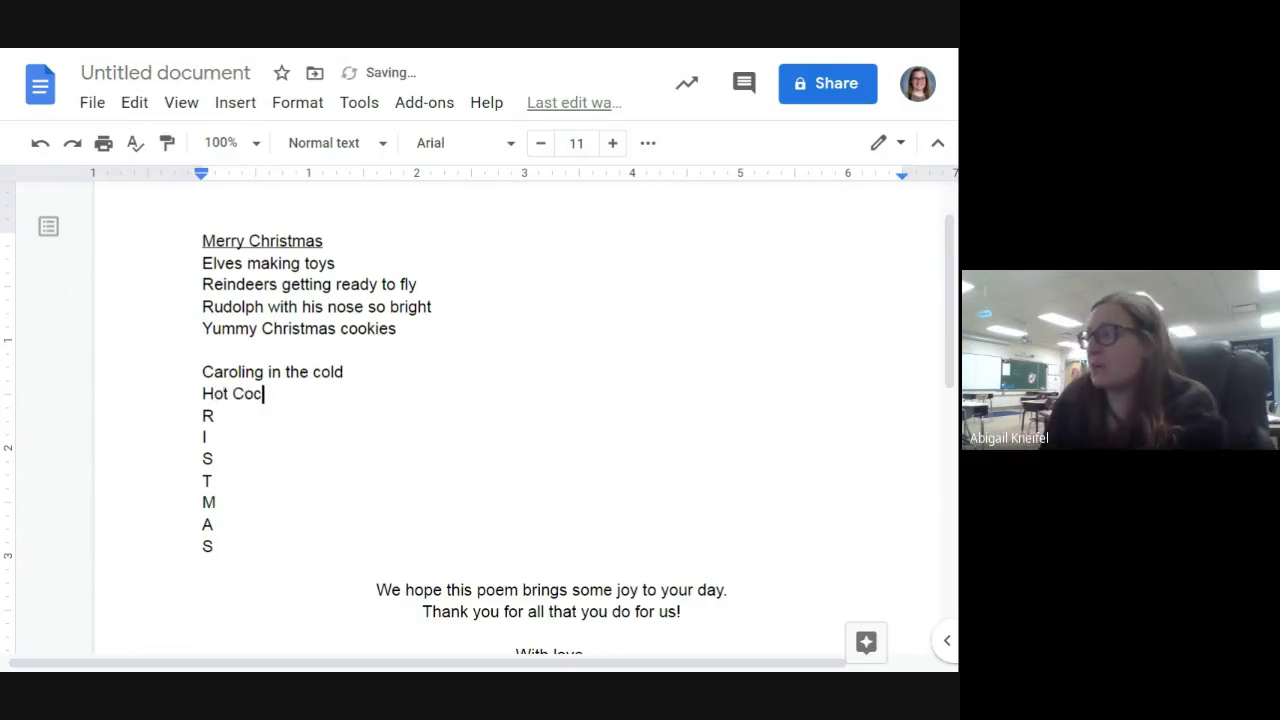
text(a)
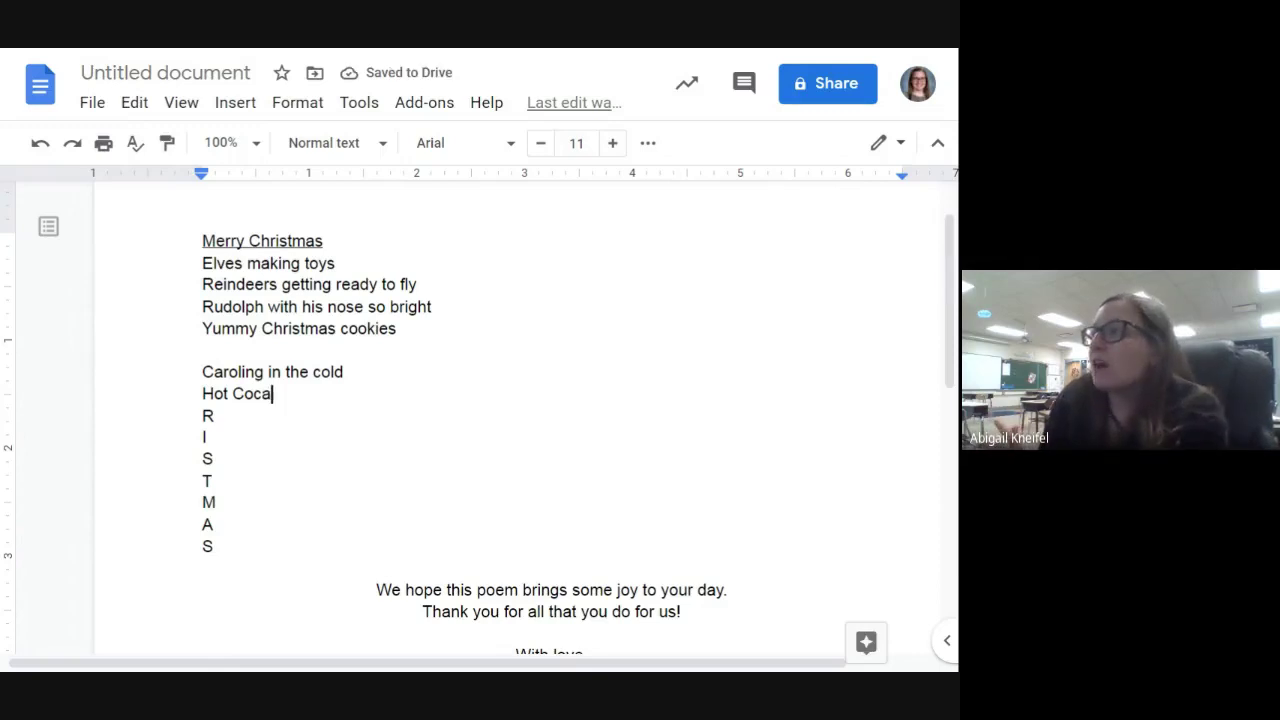
click(214, 416)
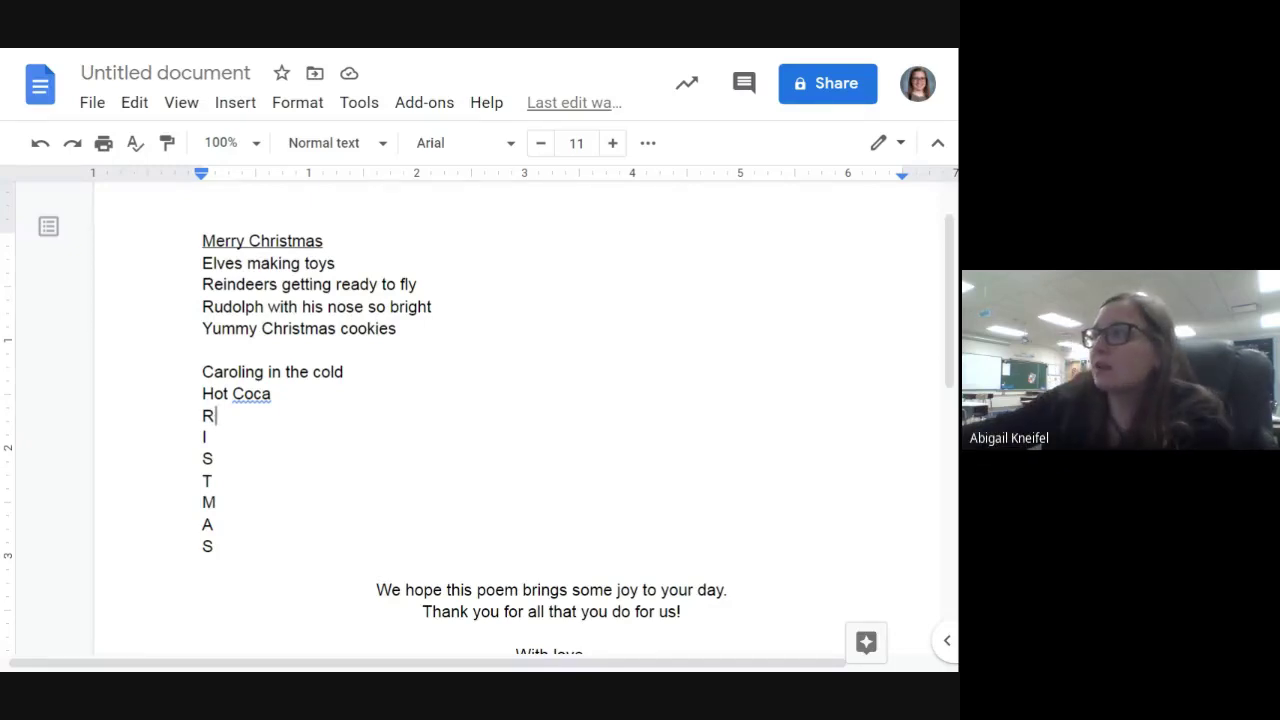
drag(268, 307, 203, 286)
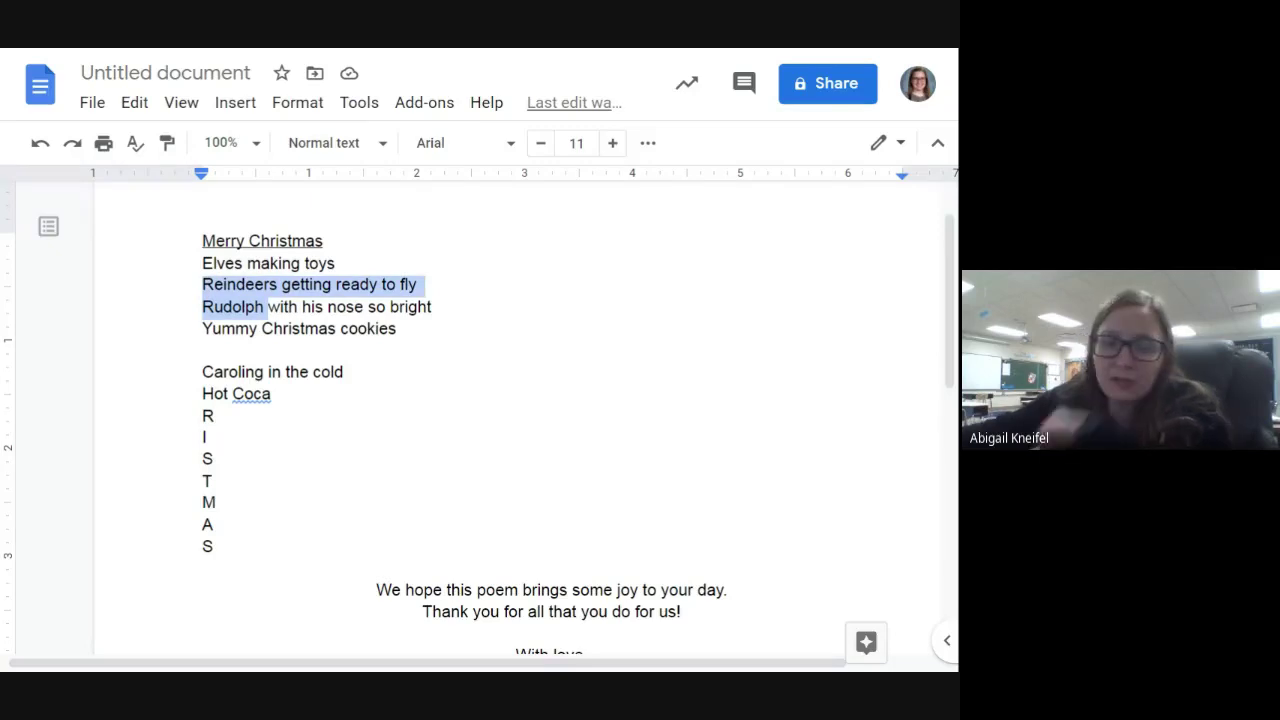
click(272, 394)
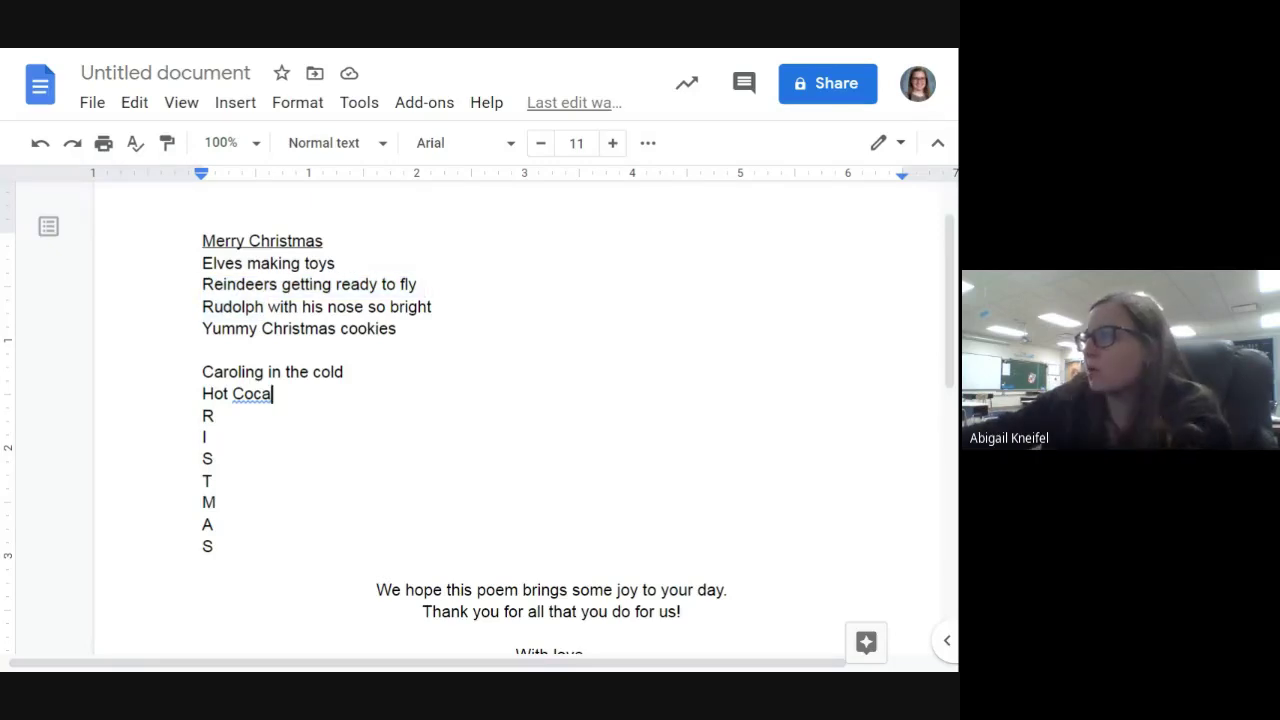
key(BackSpace)
text(o)
Step: Complete the R line below "Hot Coco" as "Ribbons around packages"
double_click(211, 438)
click(217, 416)
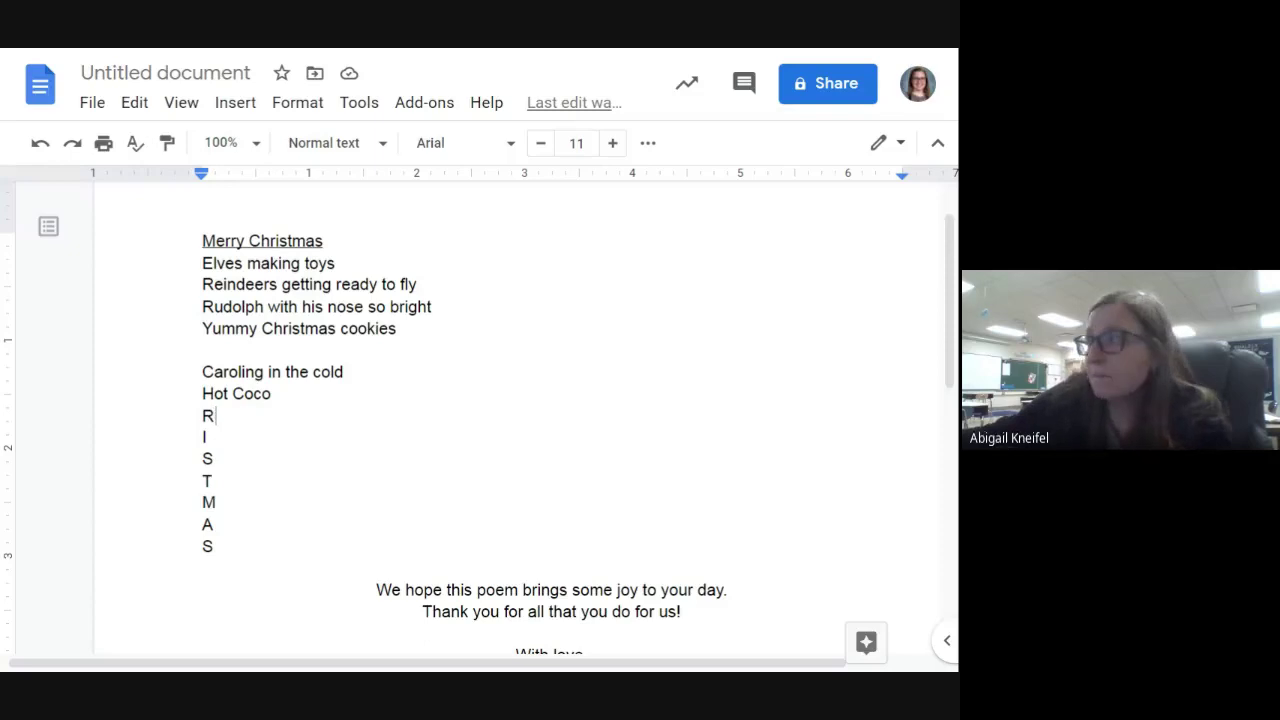
text(ibbons around)
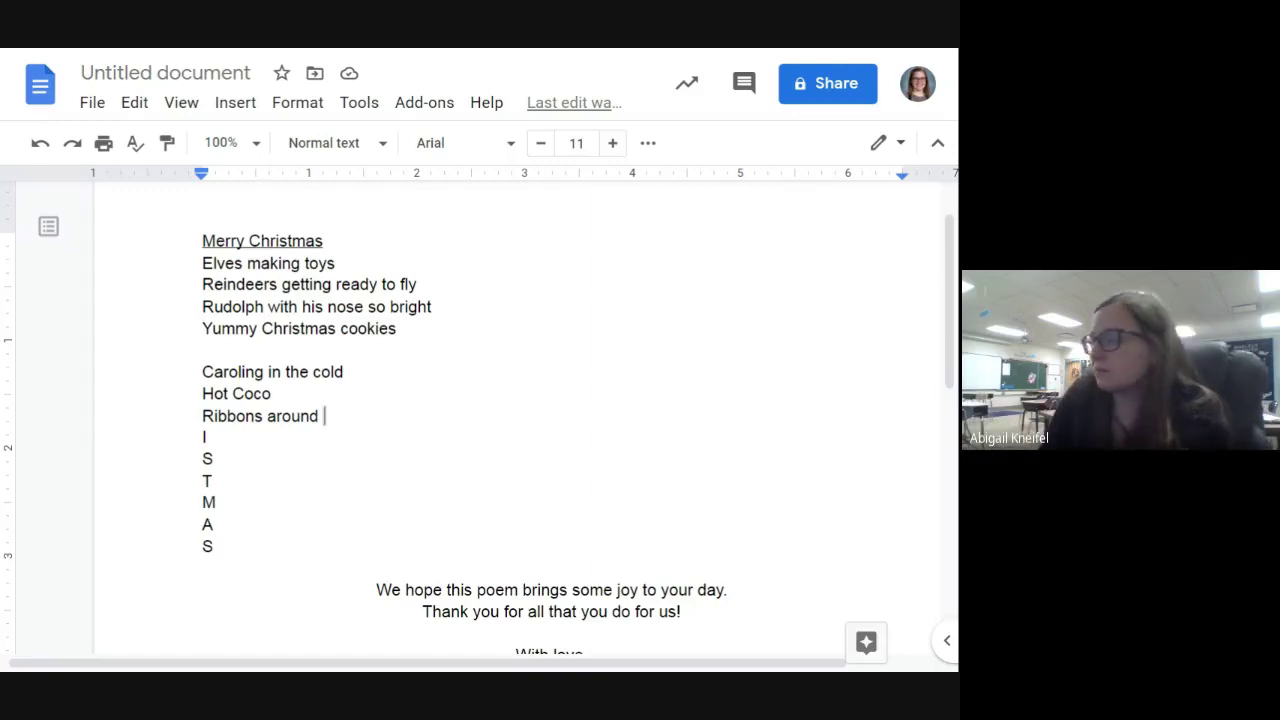
text(pack)
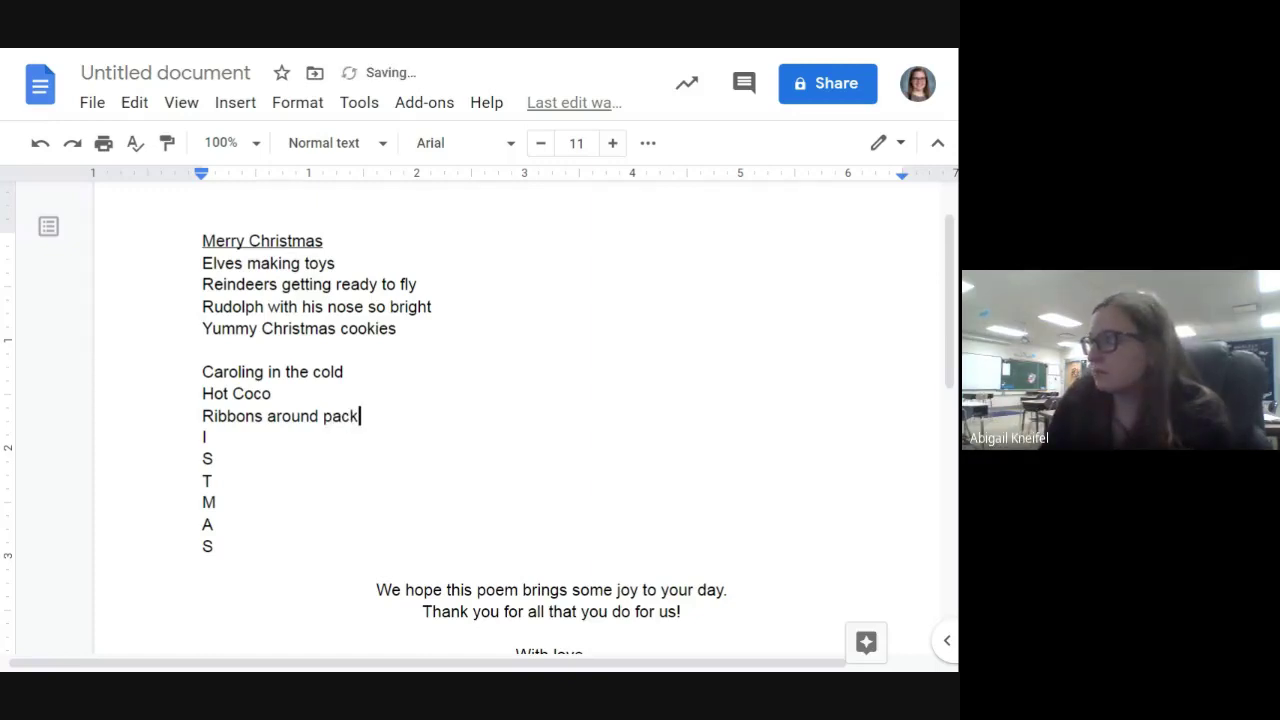
text(ages)
Step: Complete the I line of the poem as "Ice skating and igloo making, so fun"
click(217, 503)
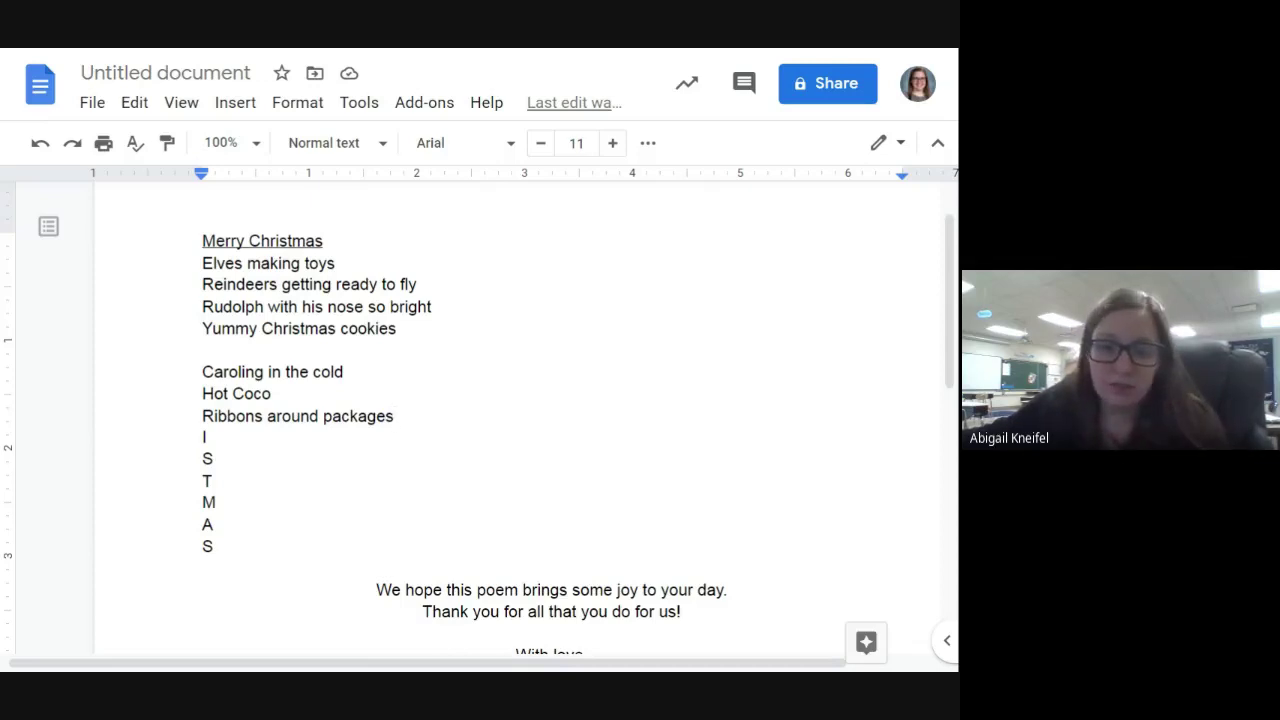
click(208, 438)
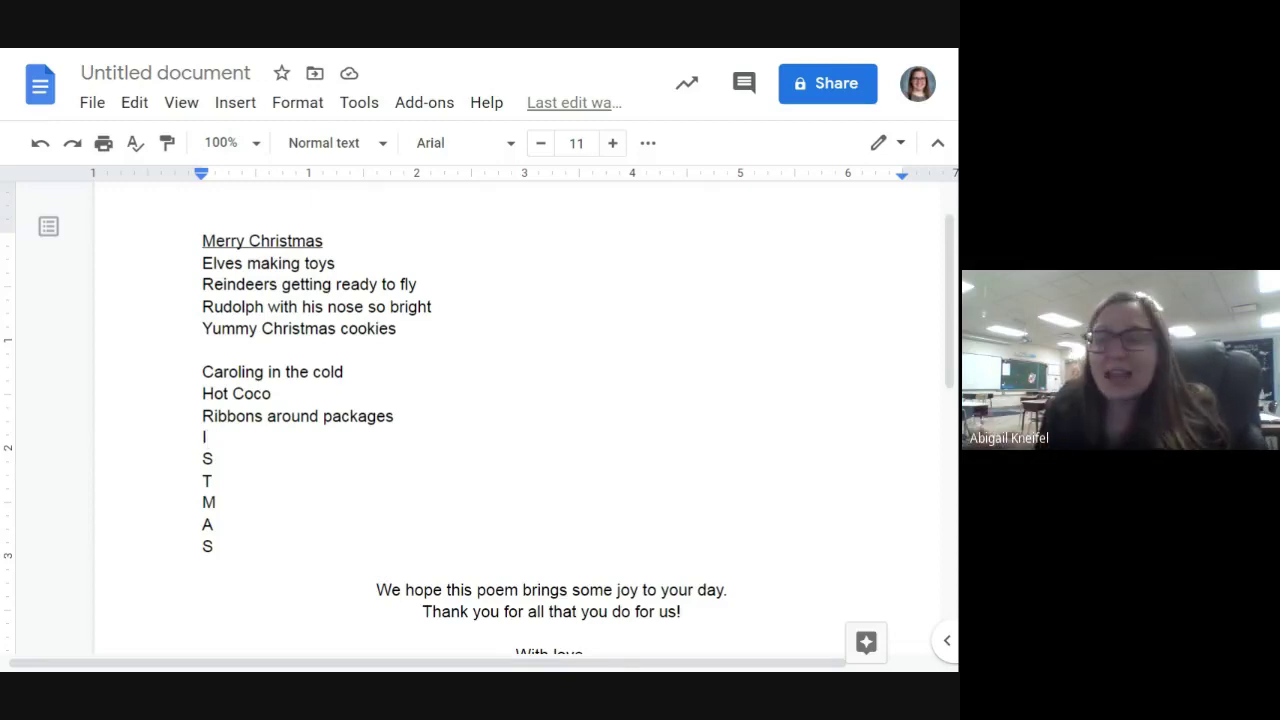
text(ice)
key(BackSpace)
key(BackSpace)
key(BackSpace)
key(BackSpace)
text(ce sc)
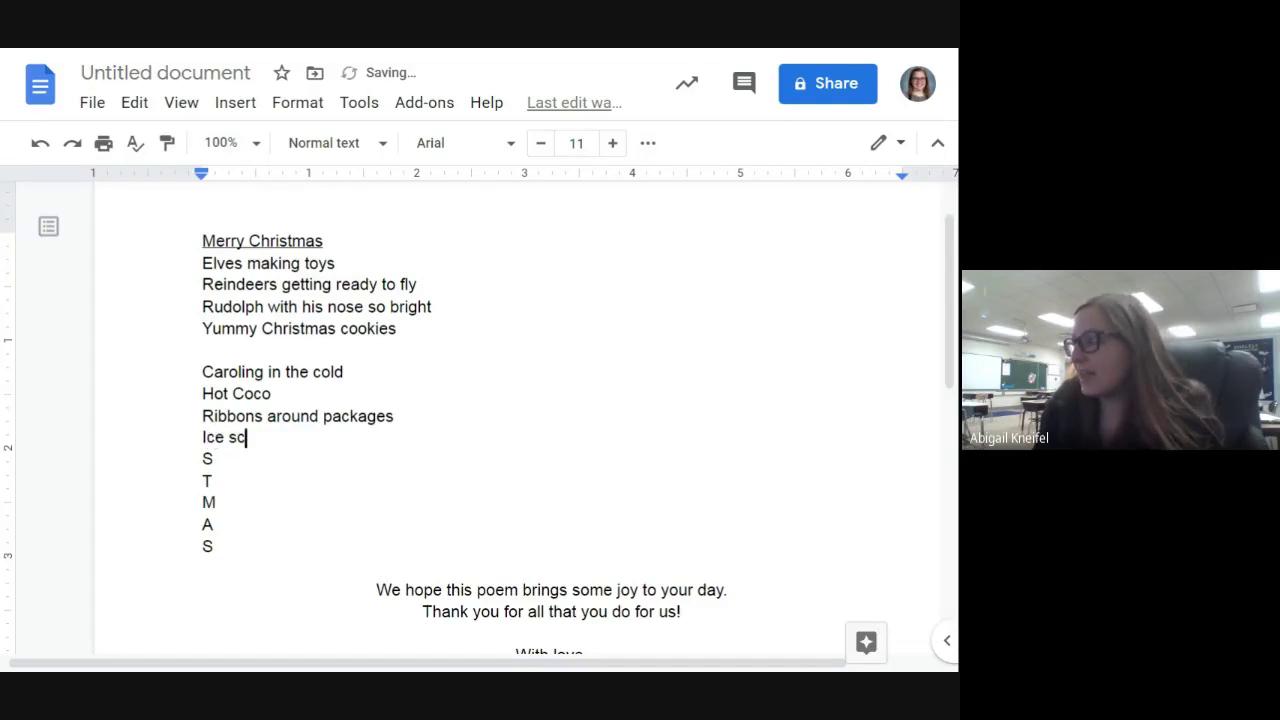
key(BackSpace)
text(kating )
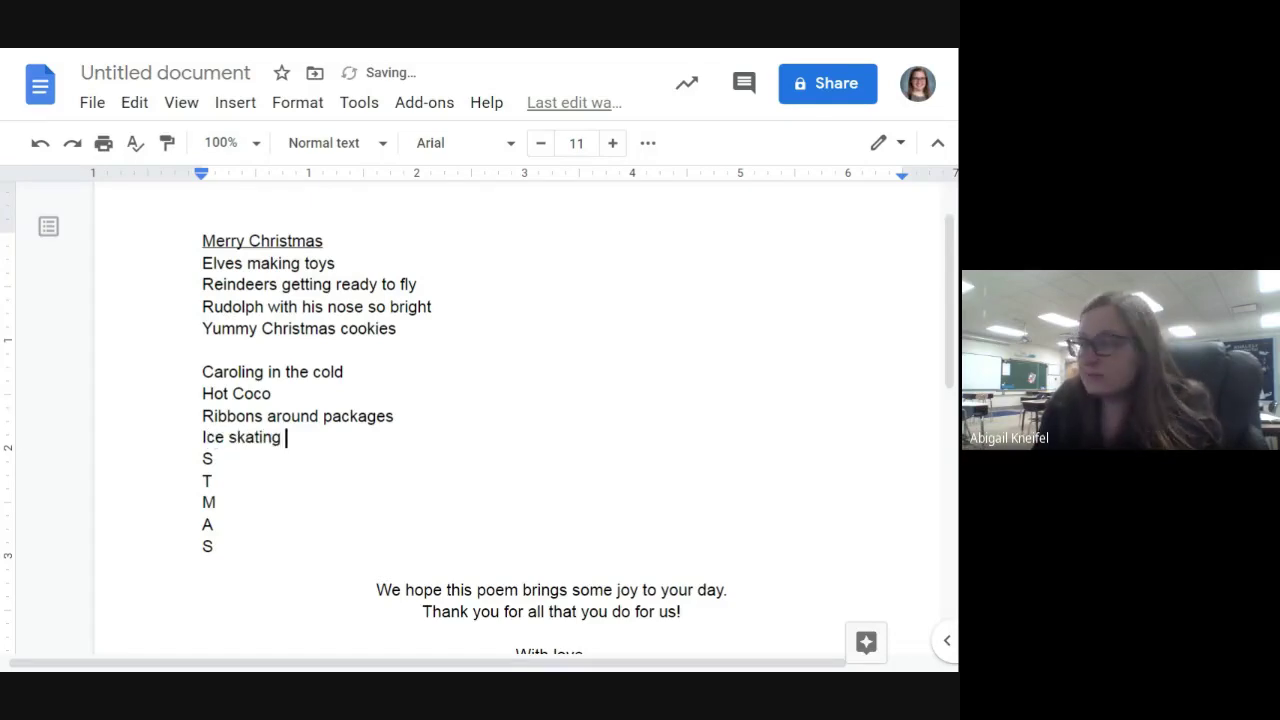
text(and igloo making, so fun)
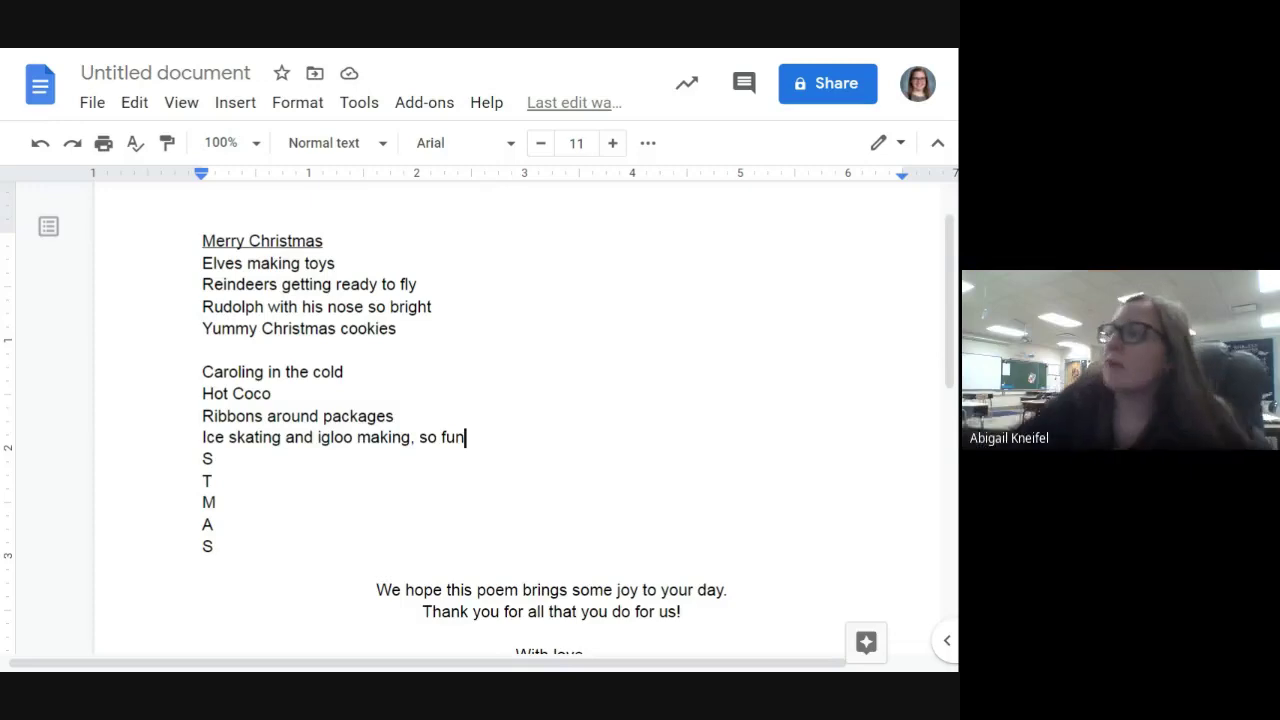
Step: Complete the last S line of the poem as "Santa is on his way!"
double_click(218, 460)
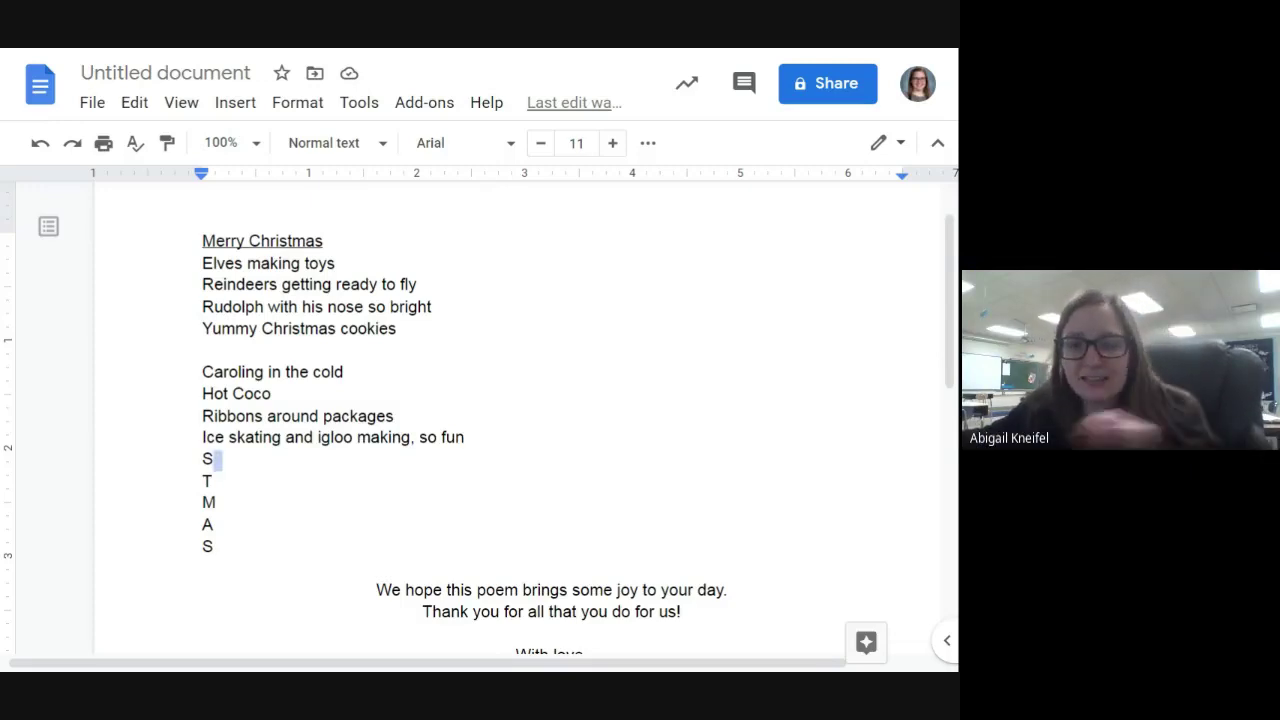
key(BackSpace)
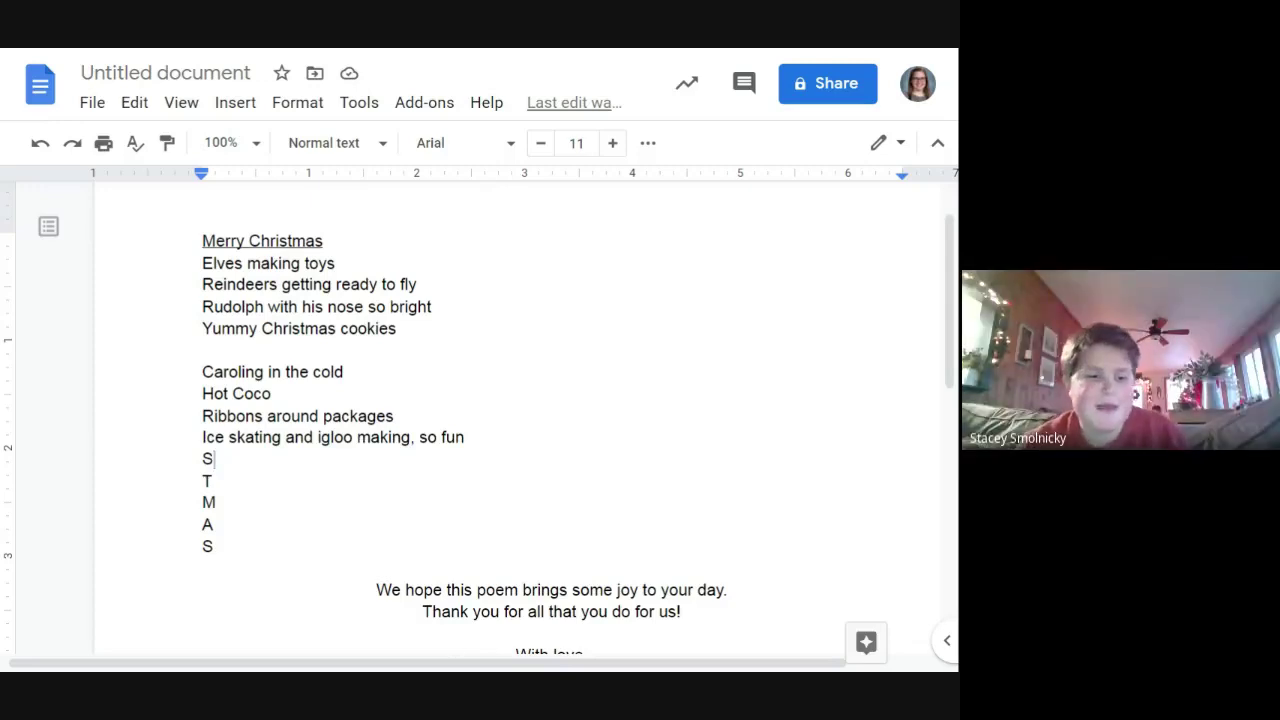
click(215, 547)
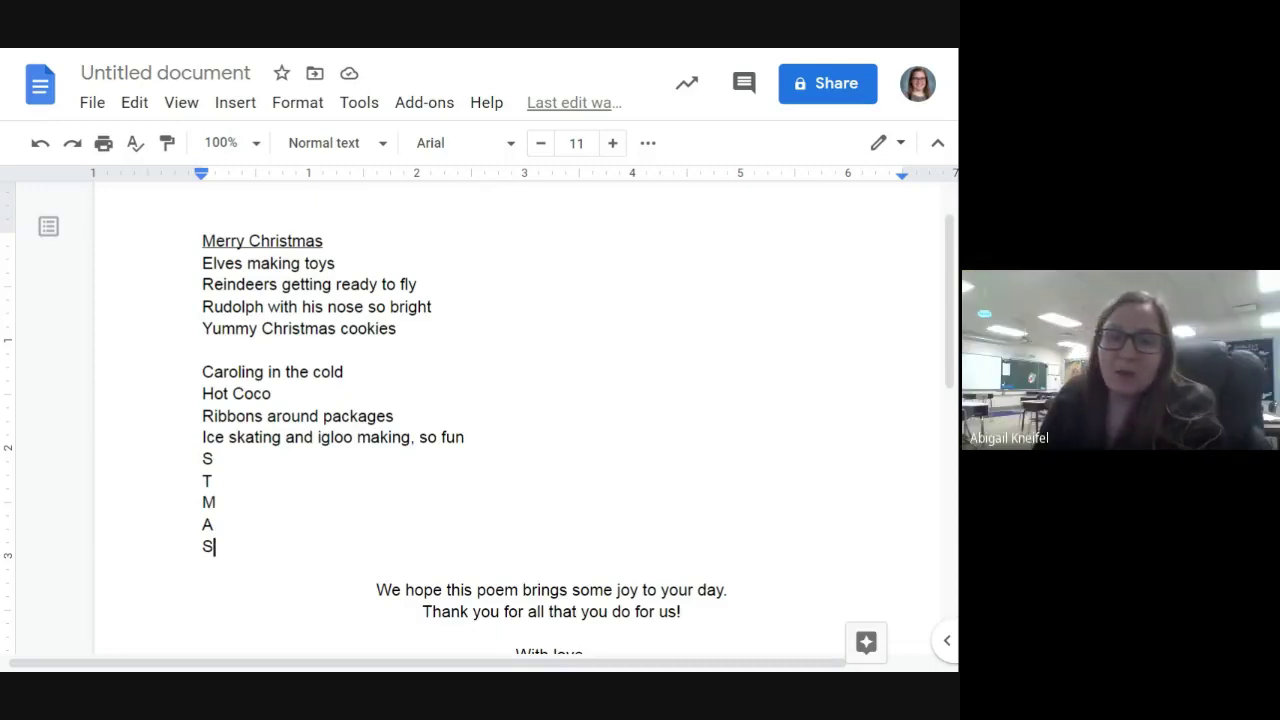
text(a)
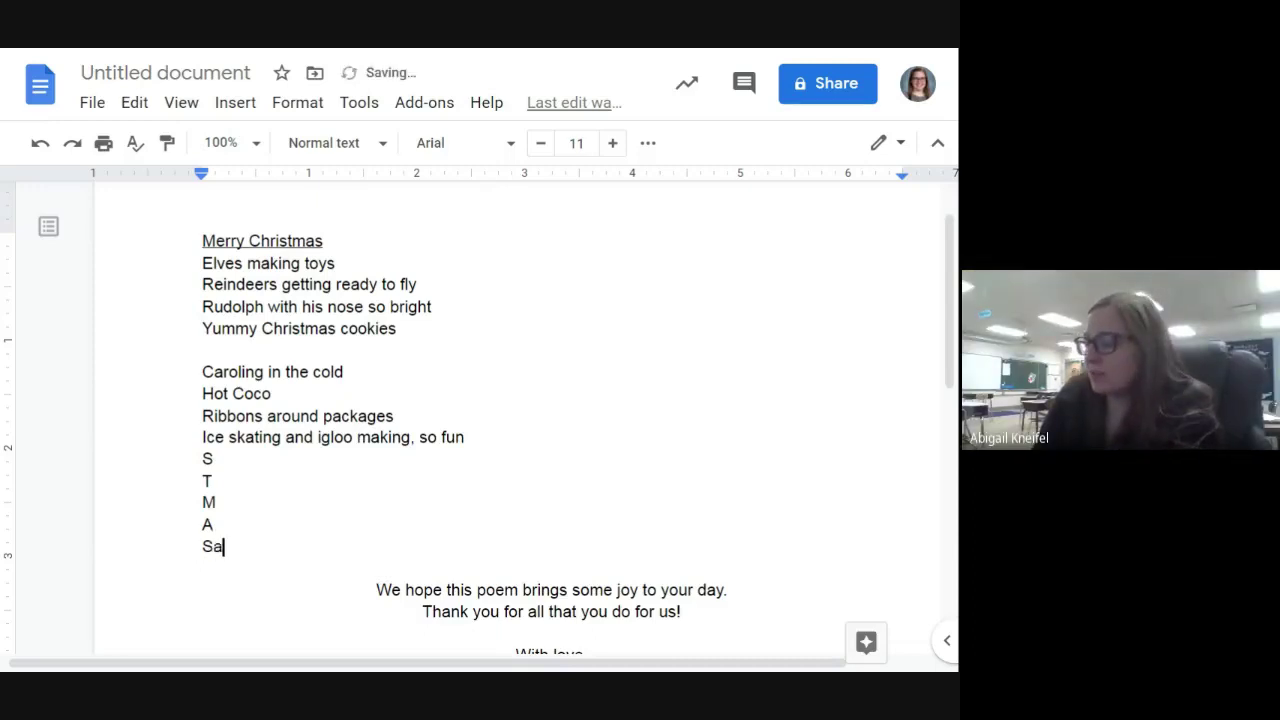
text(nta is on his way!)
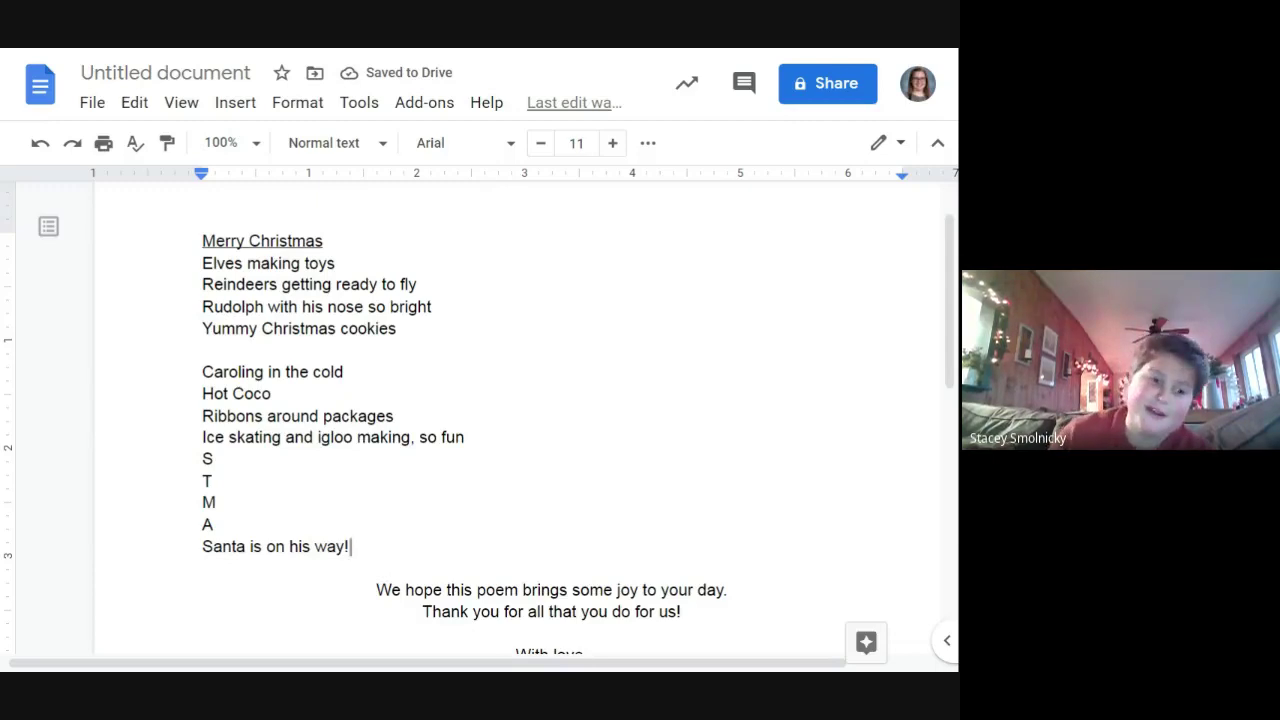
Step: Complete the S line below the ice skating line as "Stocking hung with care"
click(261, 438)
click(215, 460)
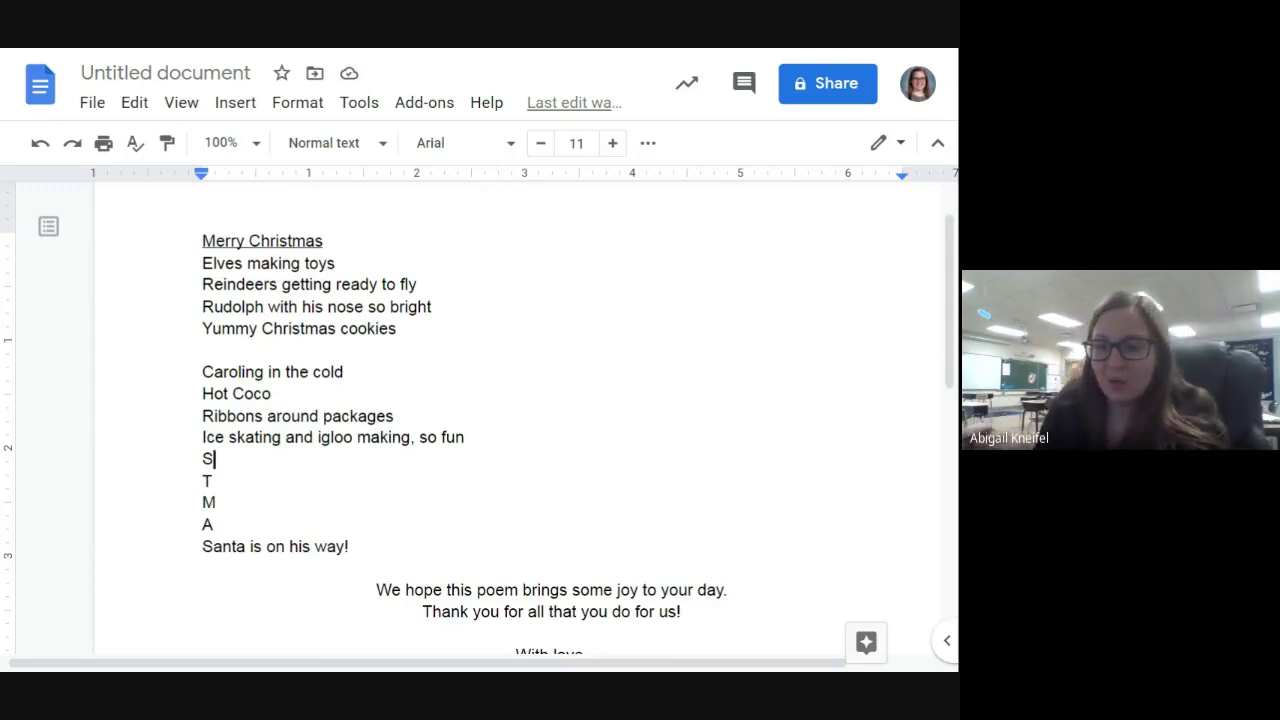
text(tocking)
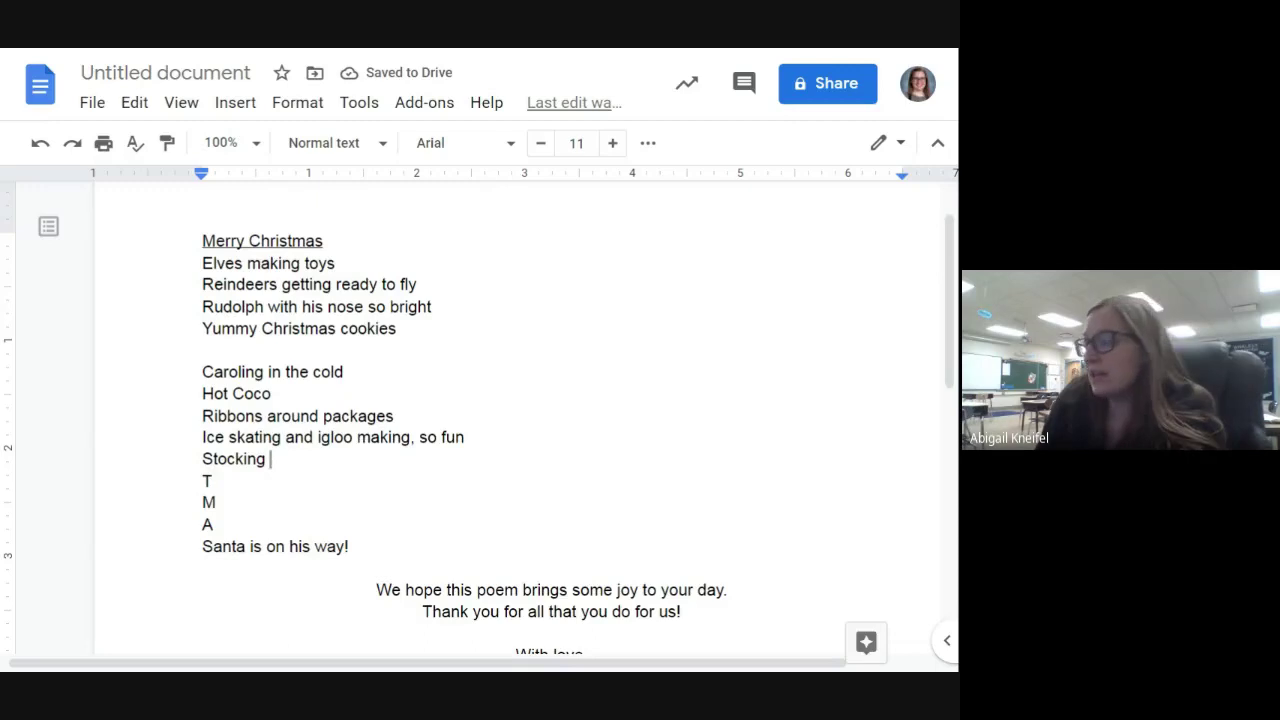
text(hung with care)
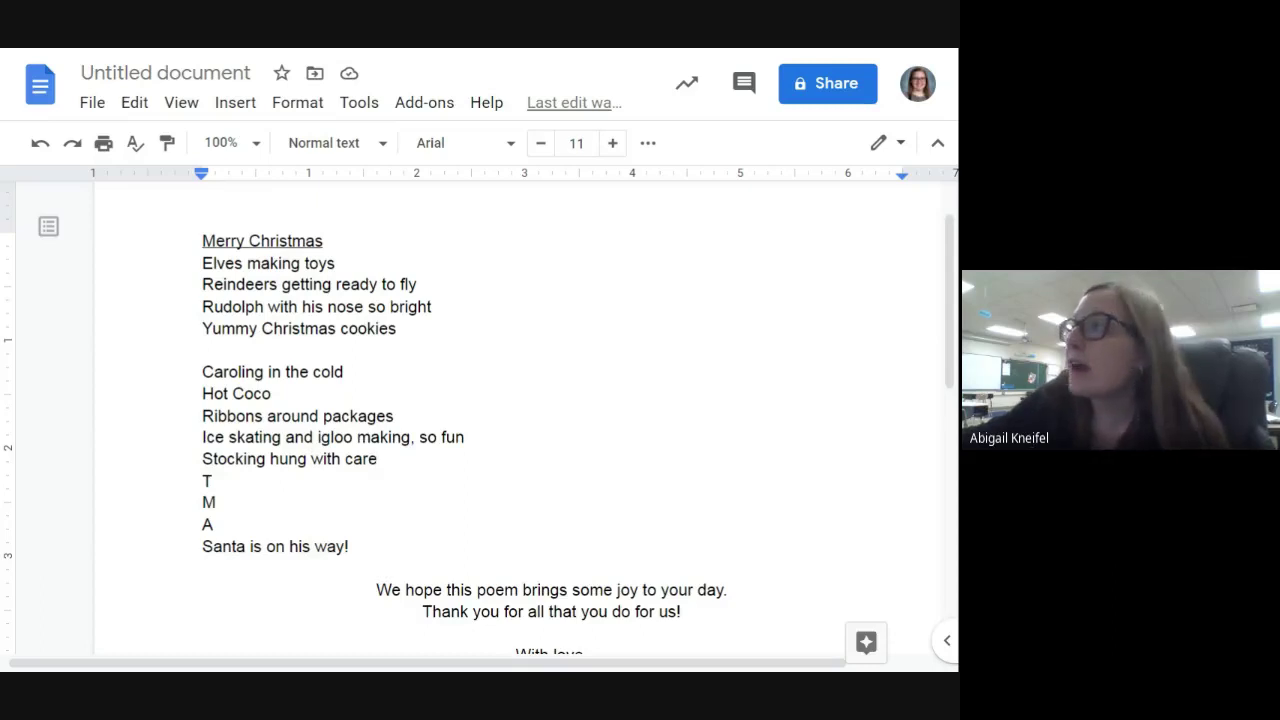
Step: Copy the underlined "Merry Christmas" line and remove the underline from the original
drag(203, 241, 331, 242)
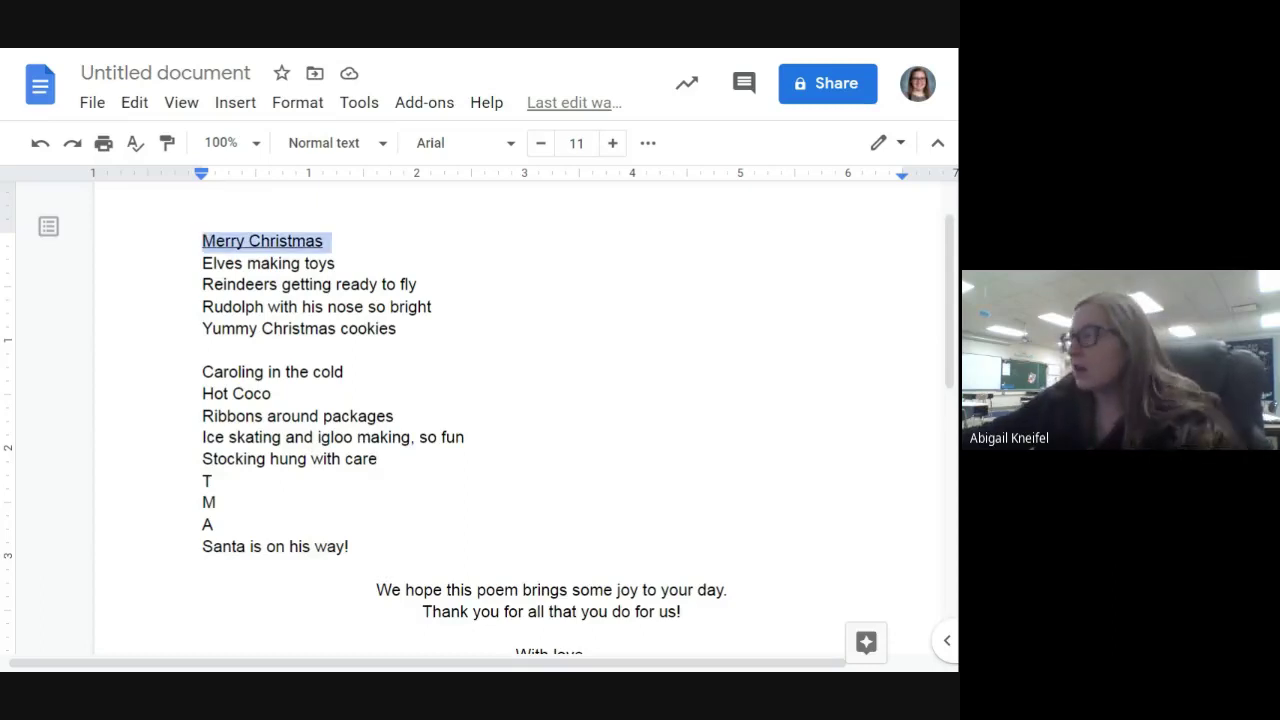
drag(325, 241, 203, 241)
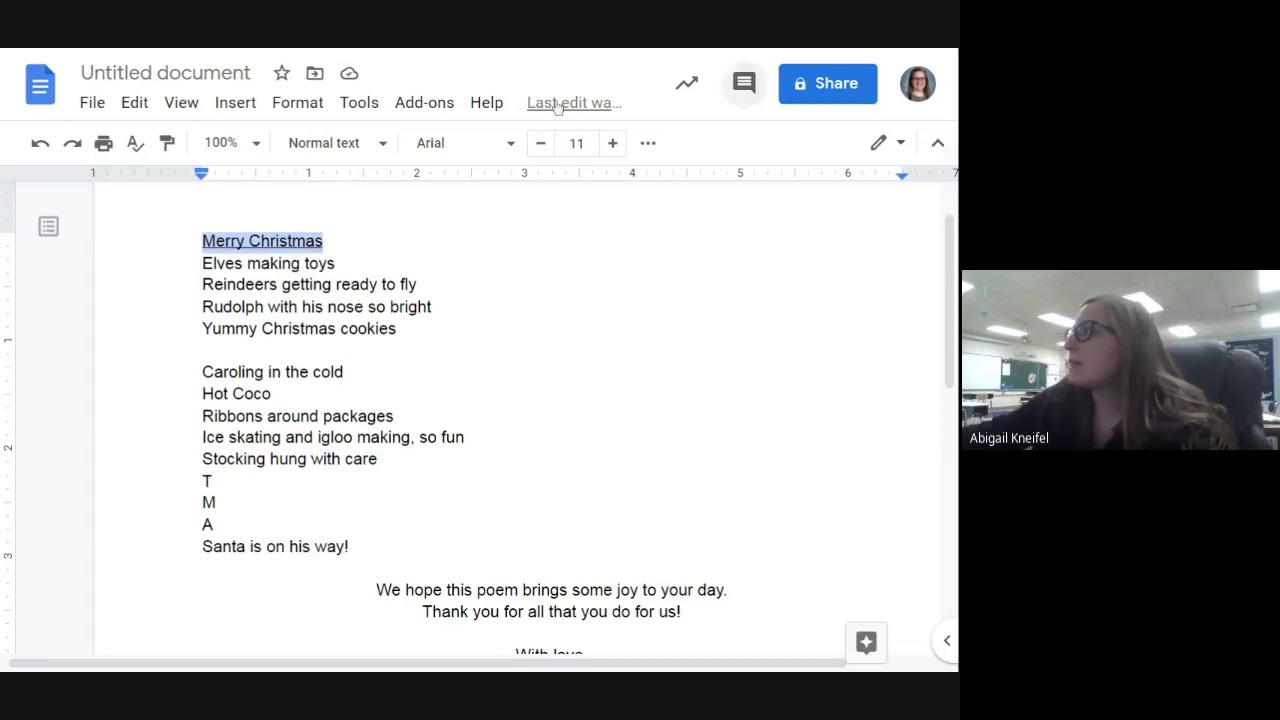
key(End)
key(shift+Home)
key(ctrl+c)
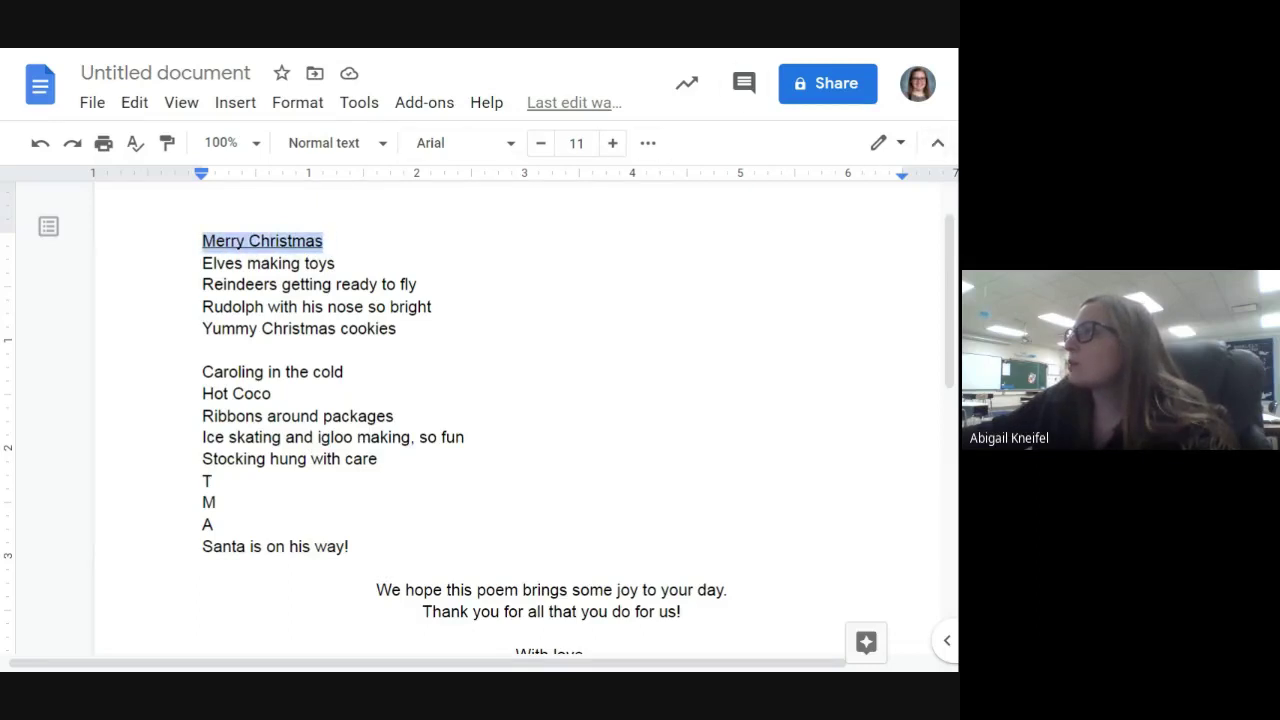
click(648, 143)
click(84, 186)
Step: Paste the copied underlined "Merry Christmas" above the poem as a centered title, followed by a blank line
click(278, 241)
key(Home)
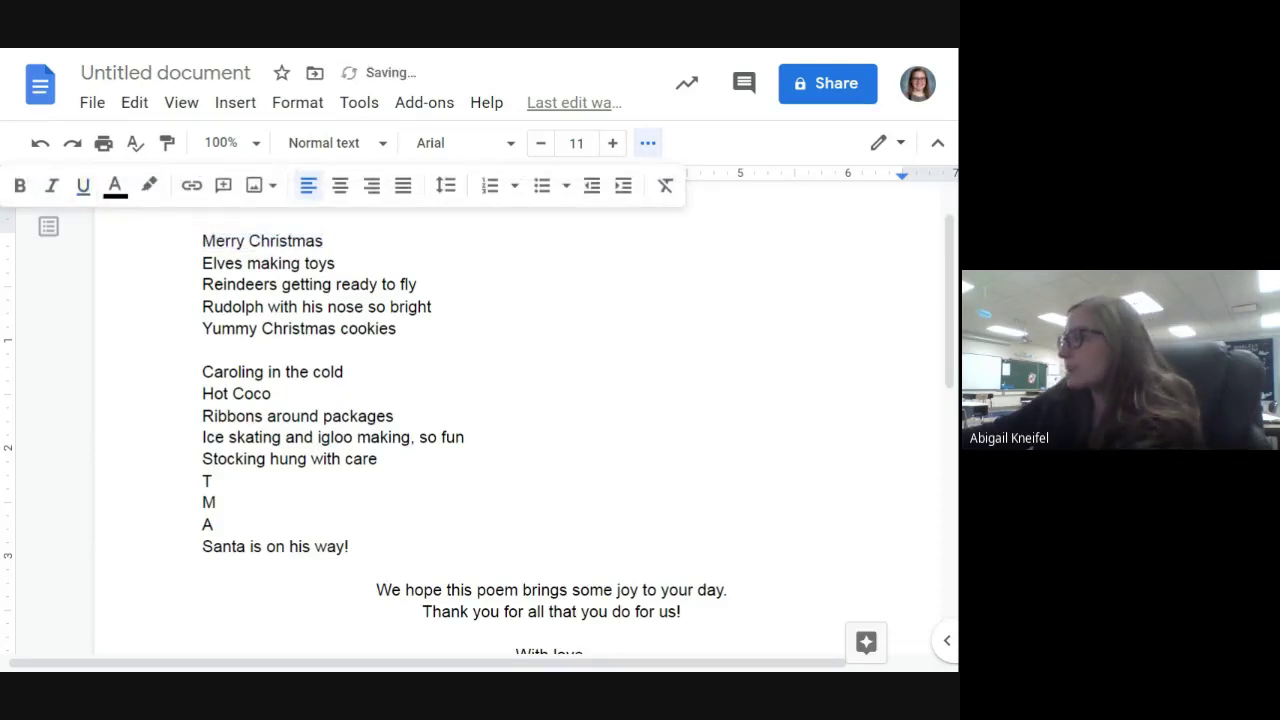
key(Return)
key(Up)
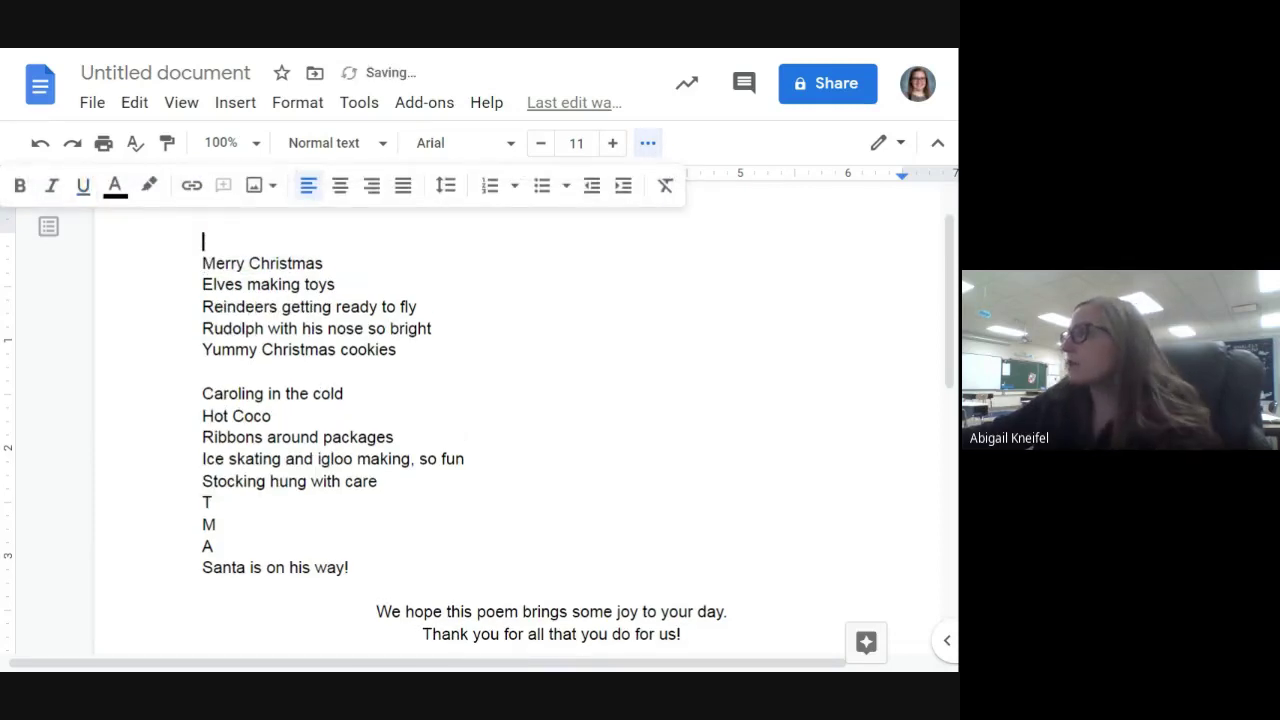
click(342, 187)
key(ctrl+v)
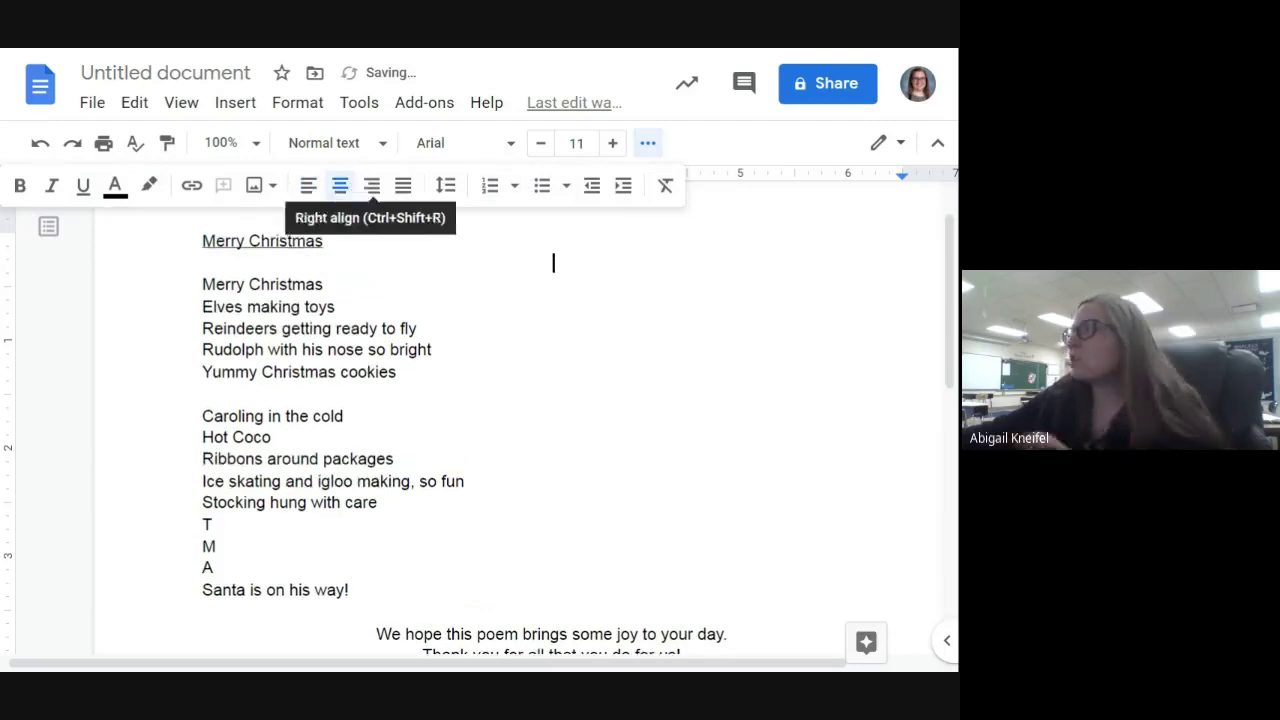
key(Up)
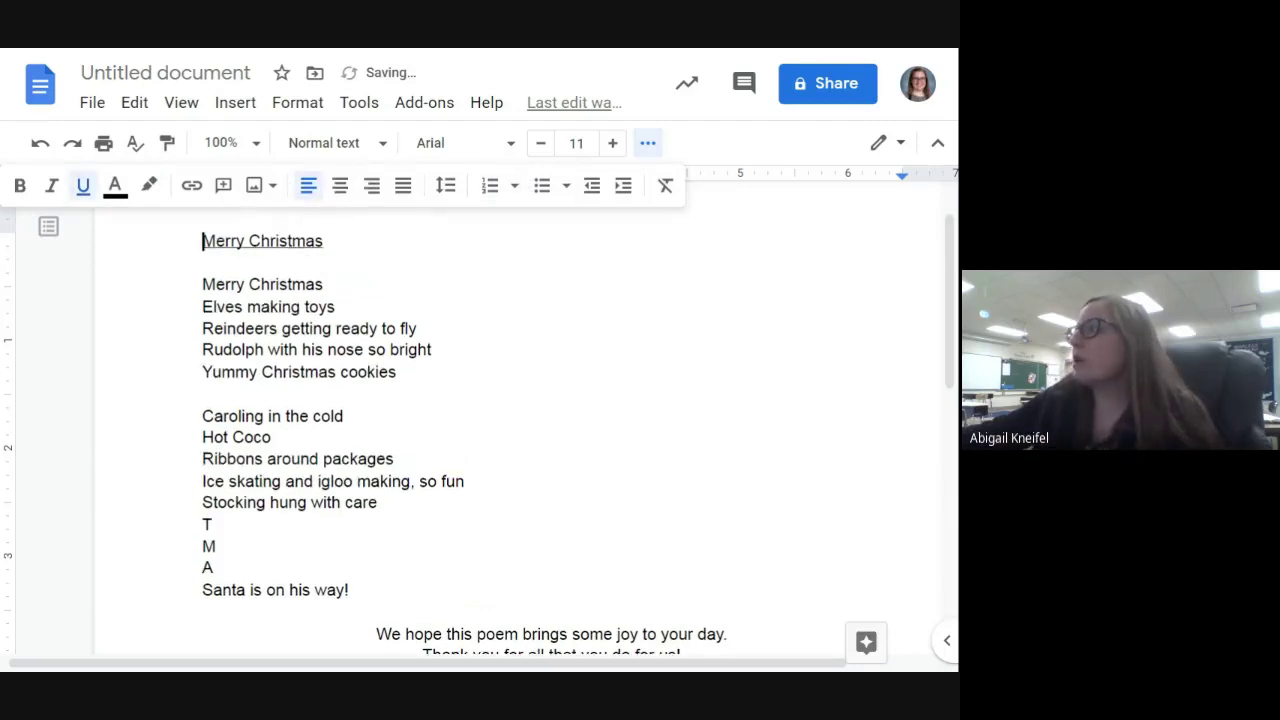
click(340, 187)
key(Down)
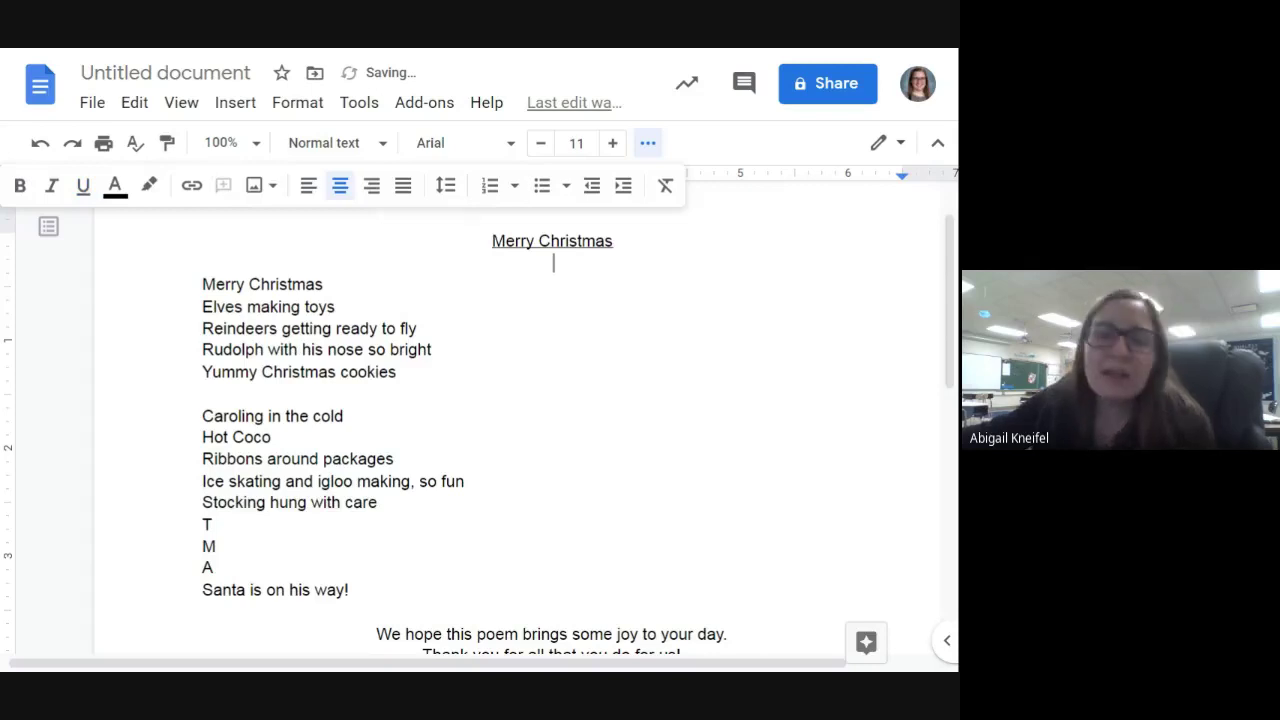
click(337, 307)
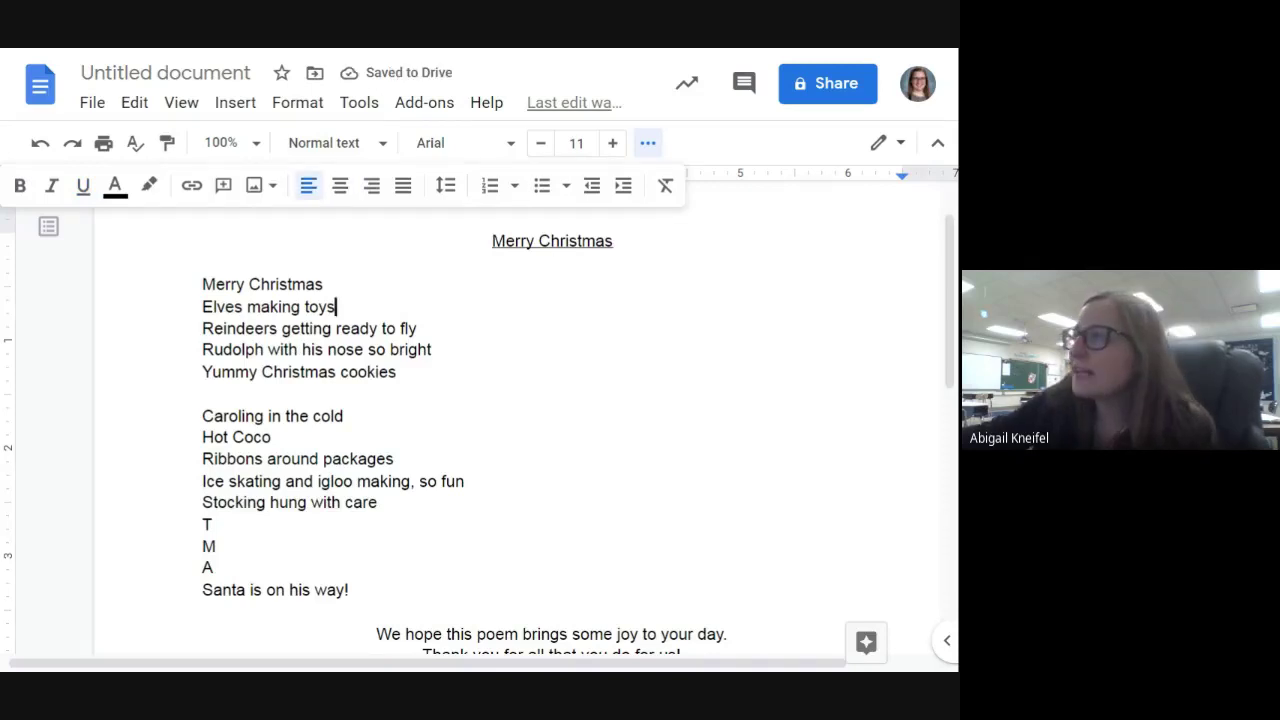
scroll(520, 420, down, 2)
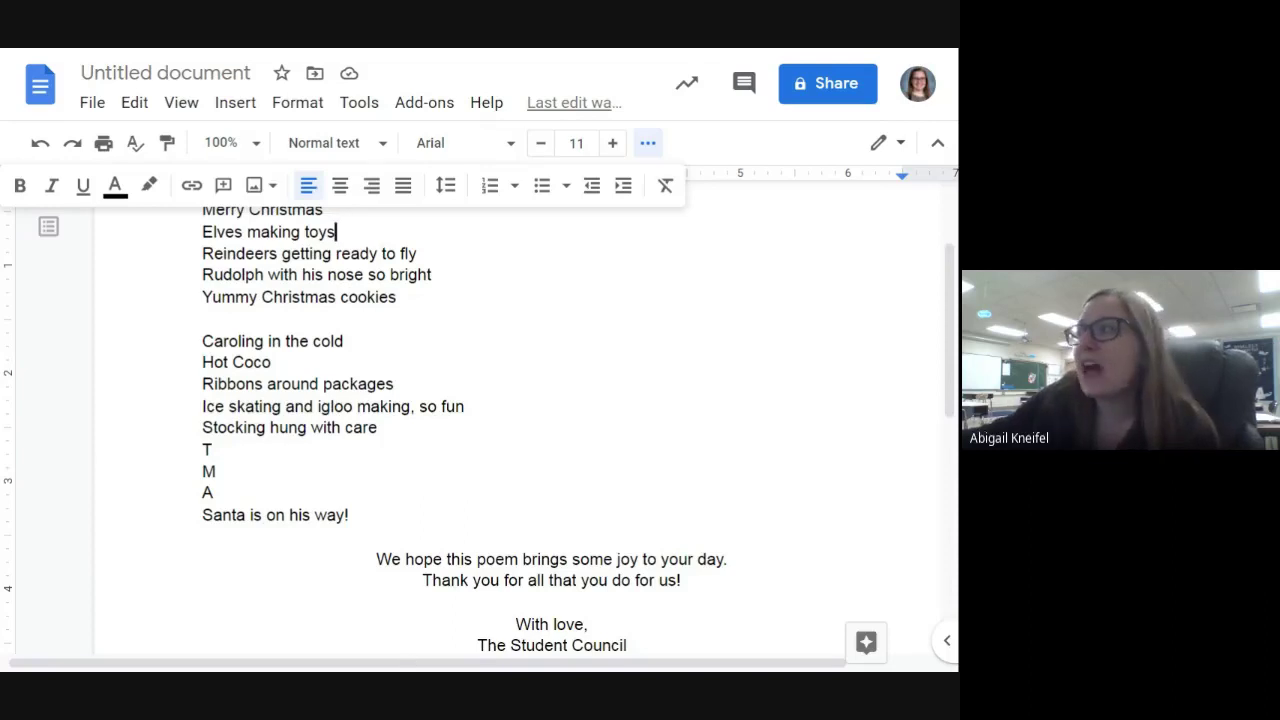
click(214, 450)
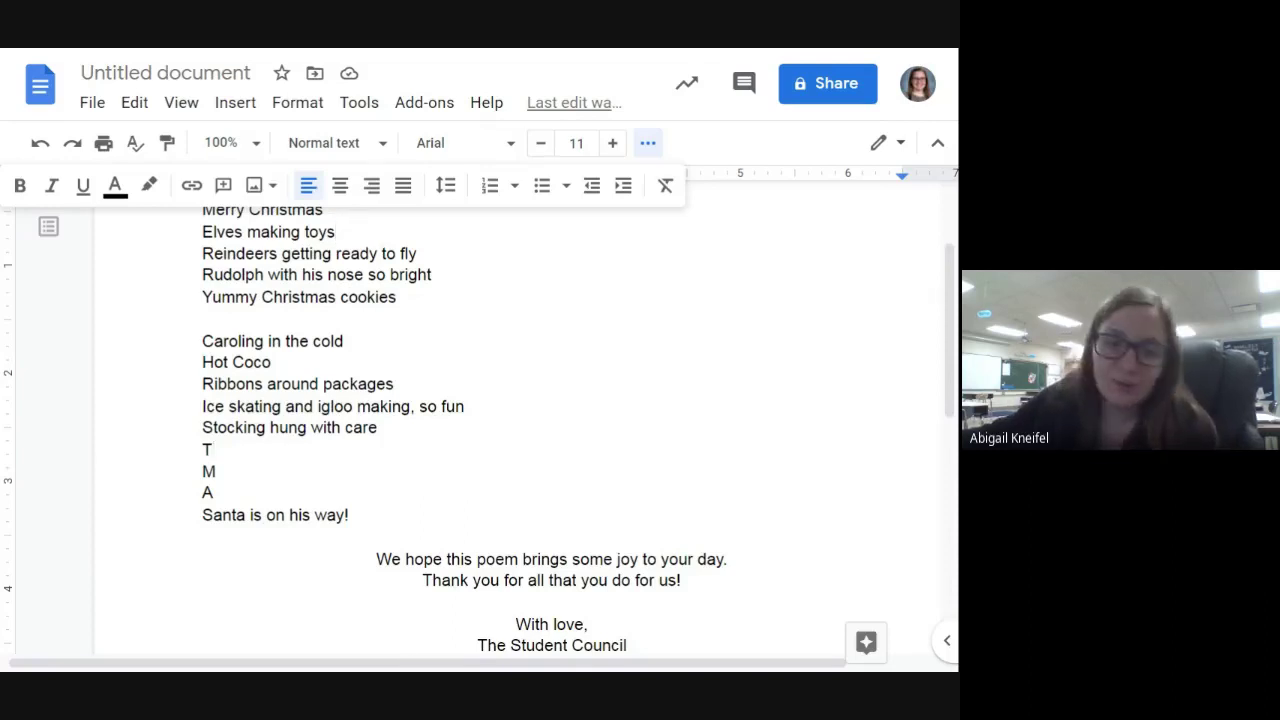
drag(214, 493, 242, 429)
click(217, 472)
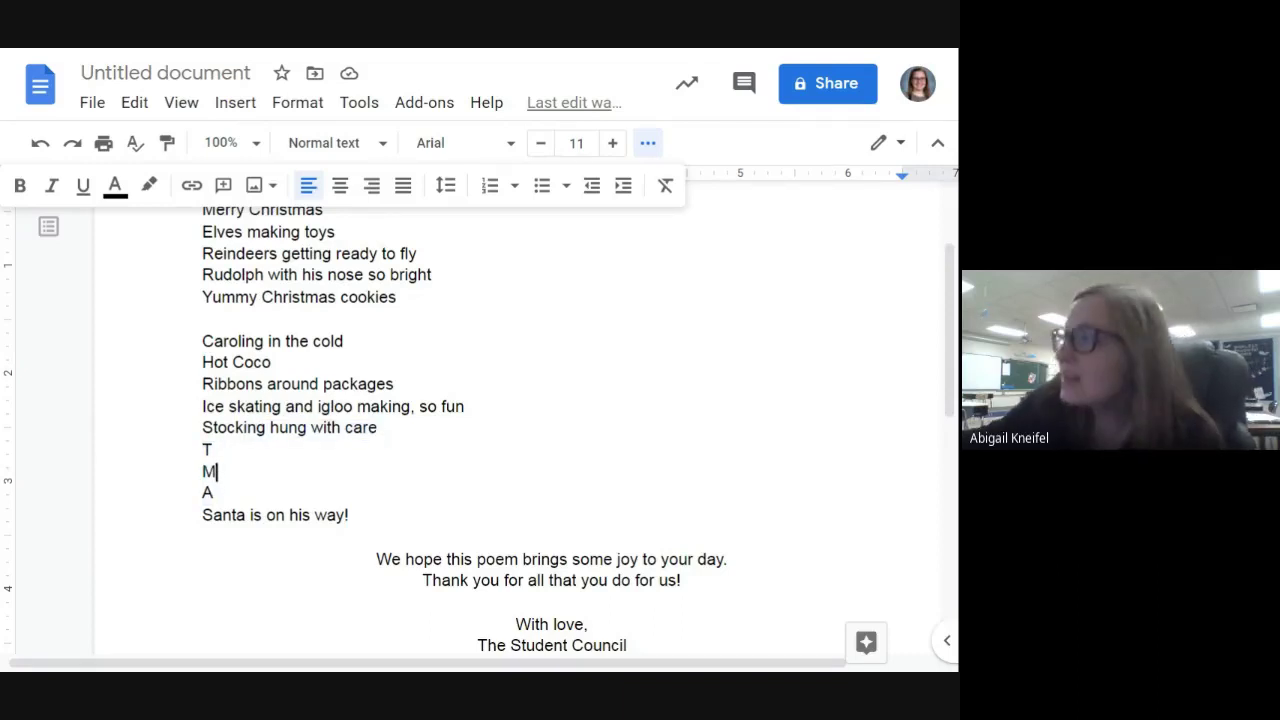
click(203, 428)
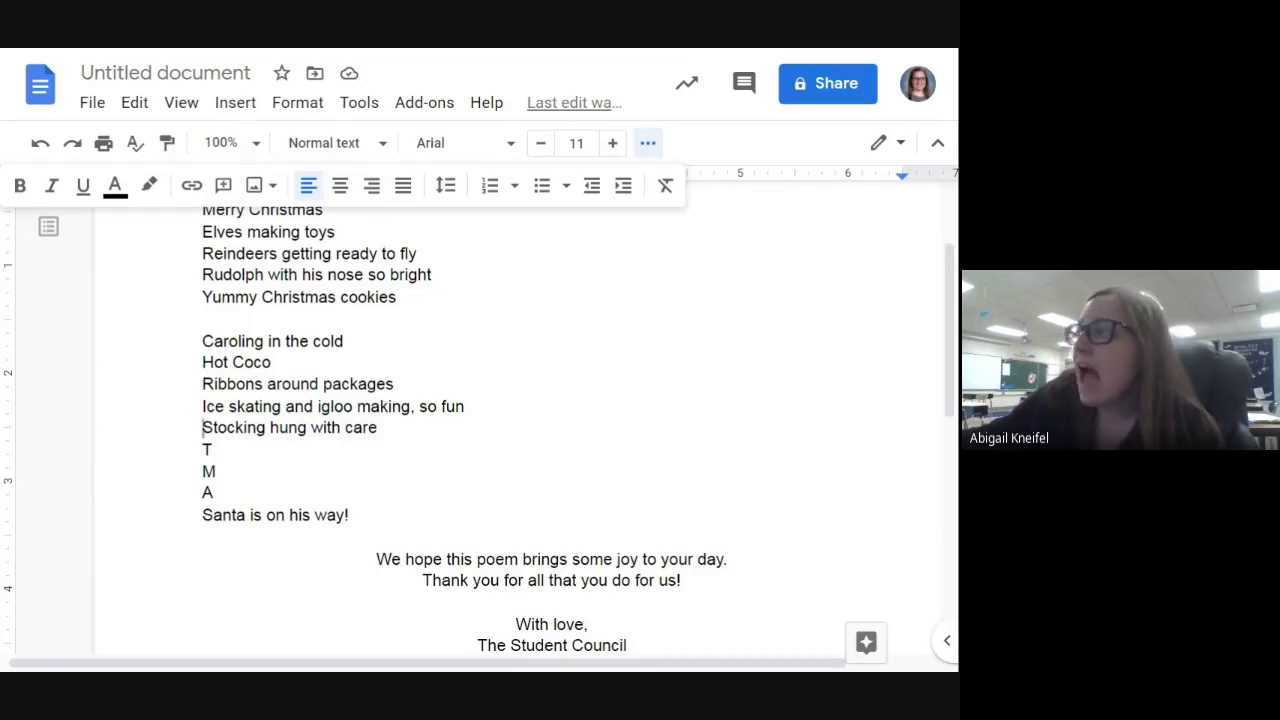
click(217, 472)
click(215, 493)
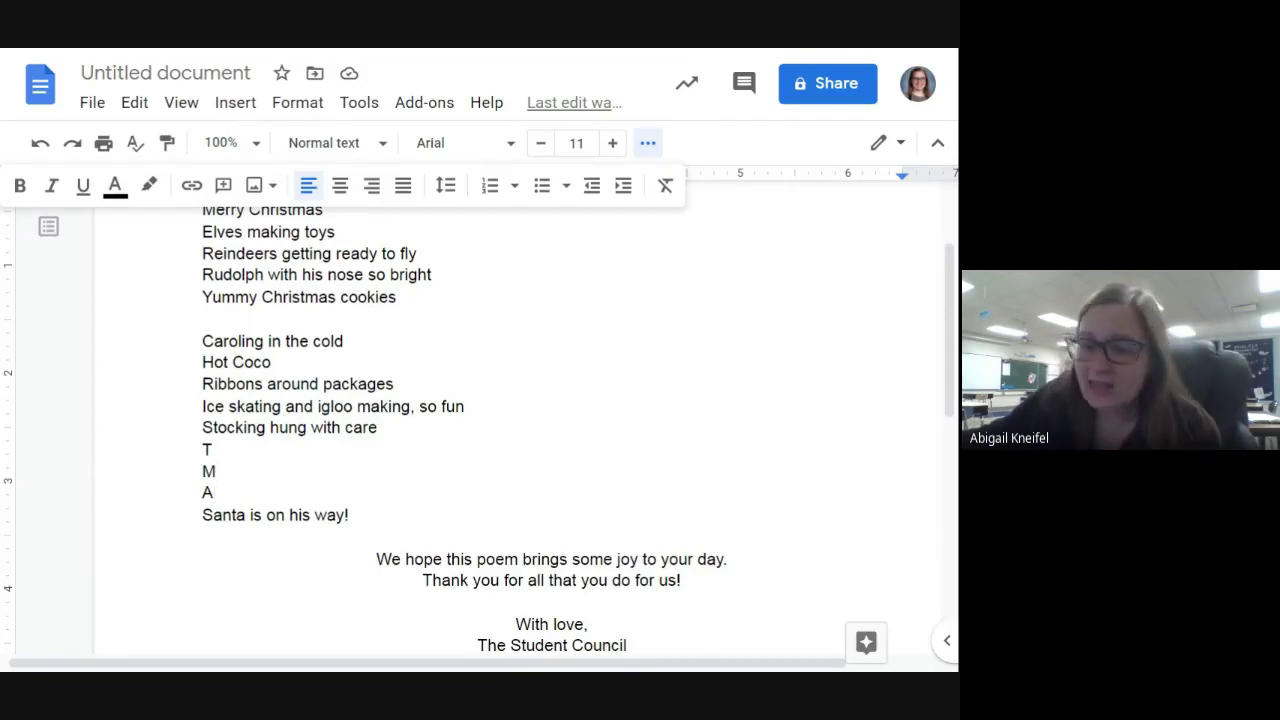
Step: Complete the T line of the poem as "Together with family and friends", correcting the spelling of its first word
click(237, 428)
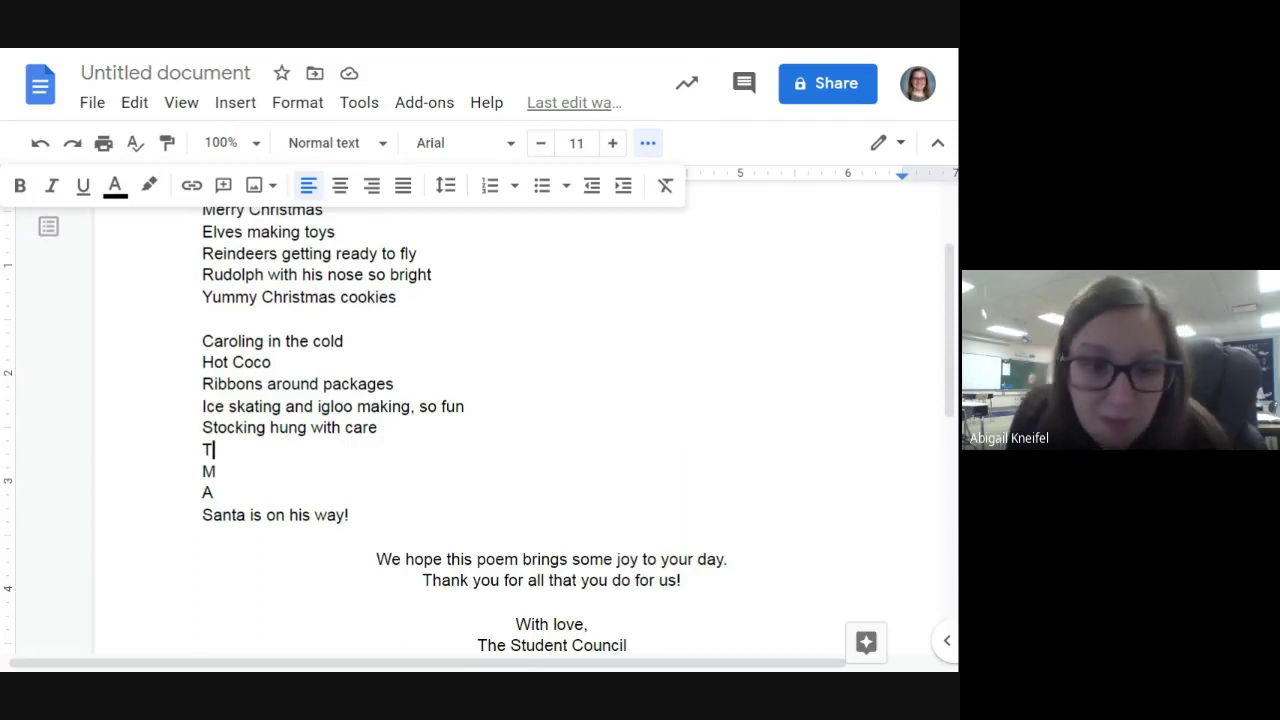
text(ogther with family an)
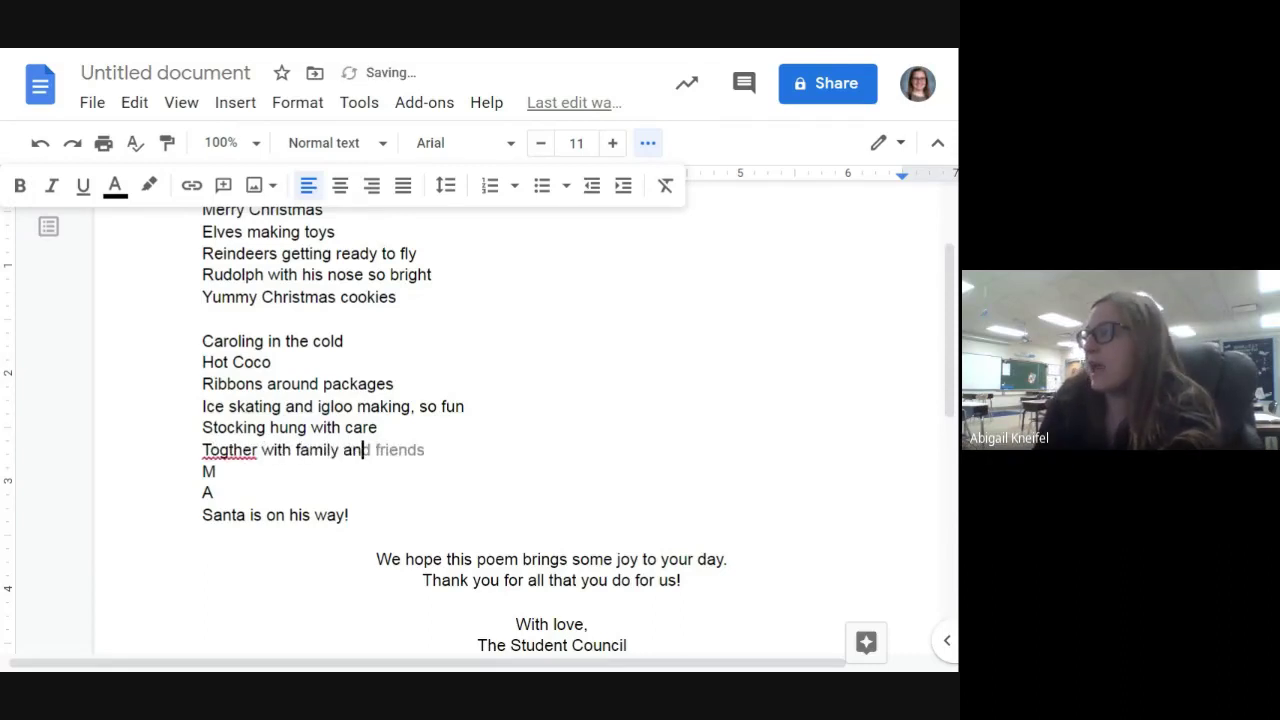
key(Tab)
right_click(243, 452)
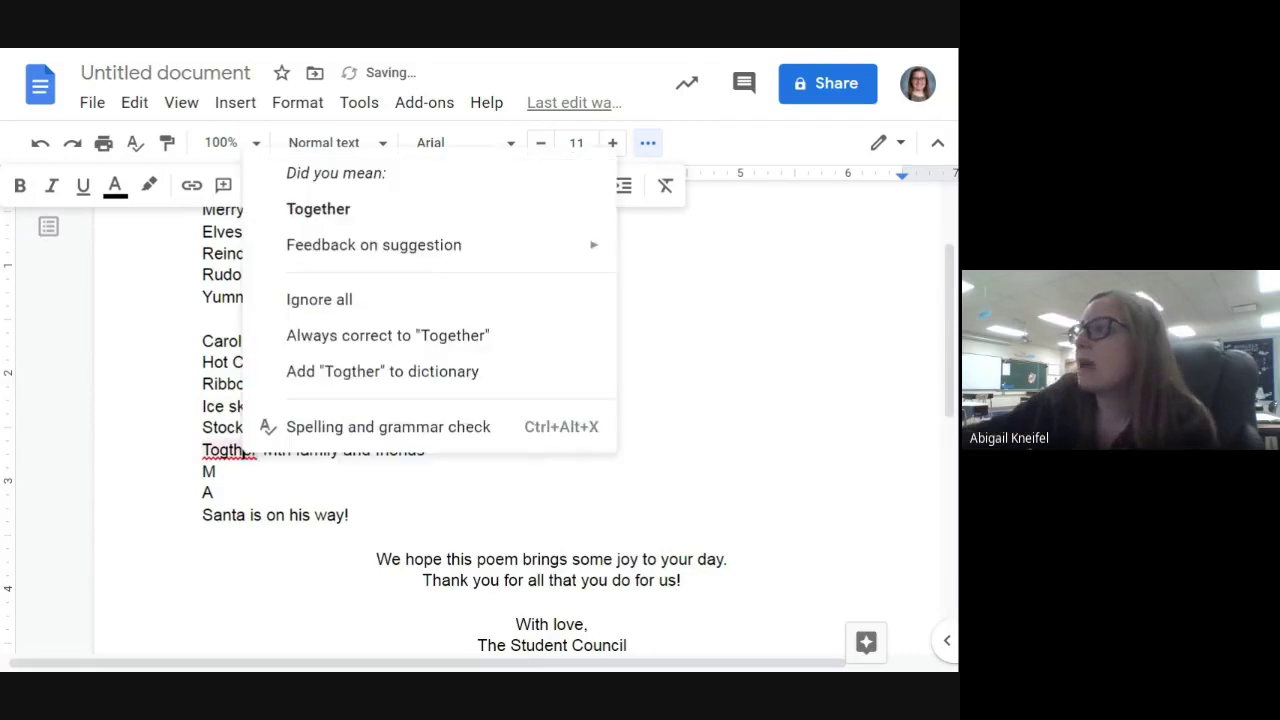
click(363, 209)
key(Down)
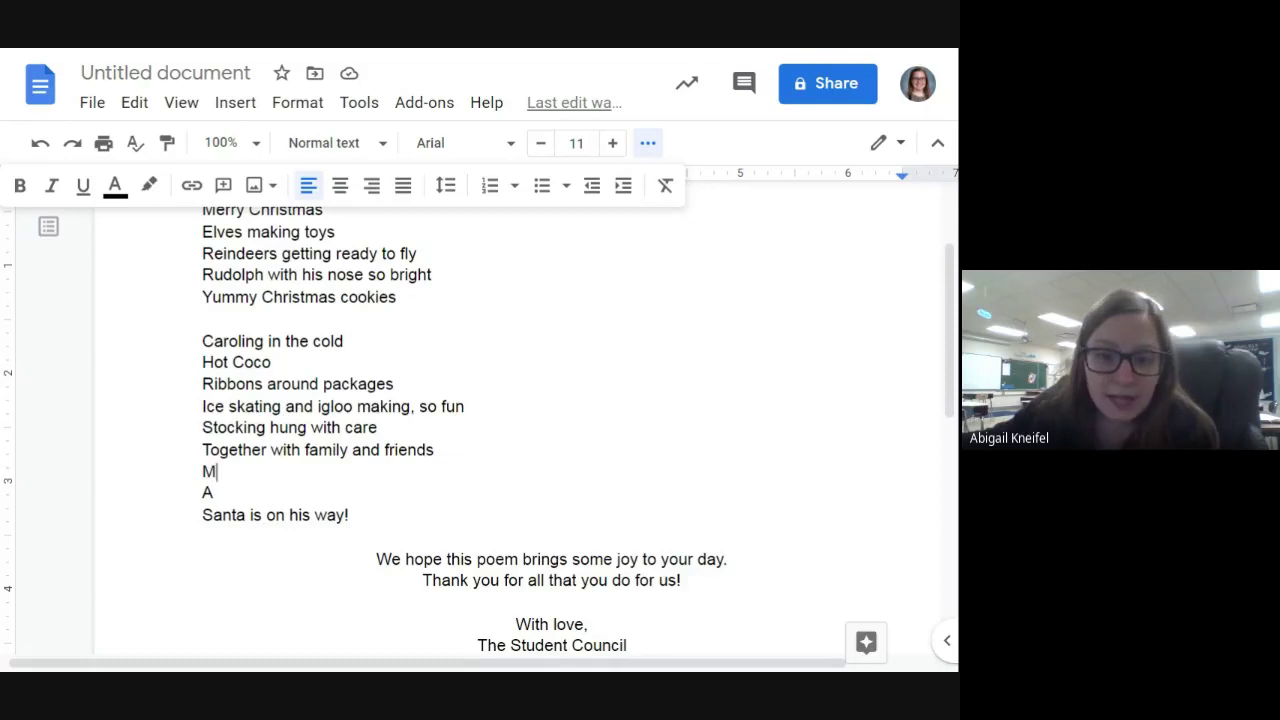
Step: Fill in the M line below the family and friends line with "Mistletoe", applying the spelling correction
click(215, 493)
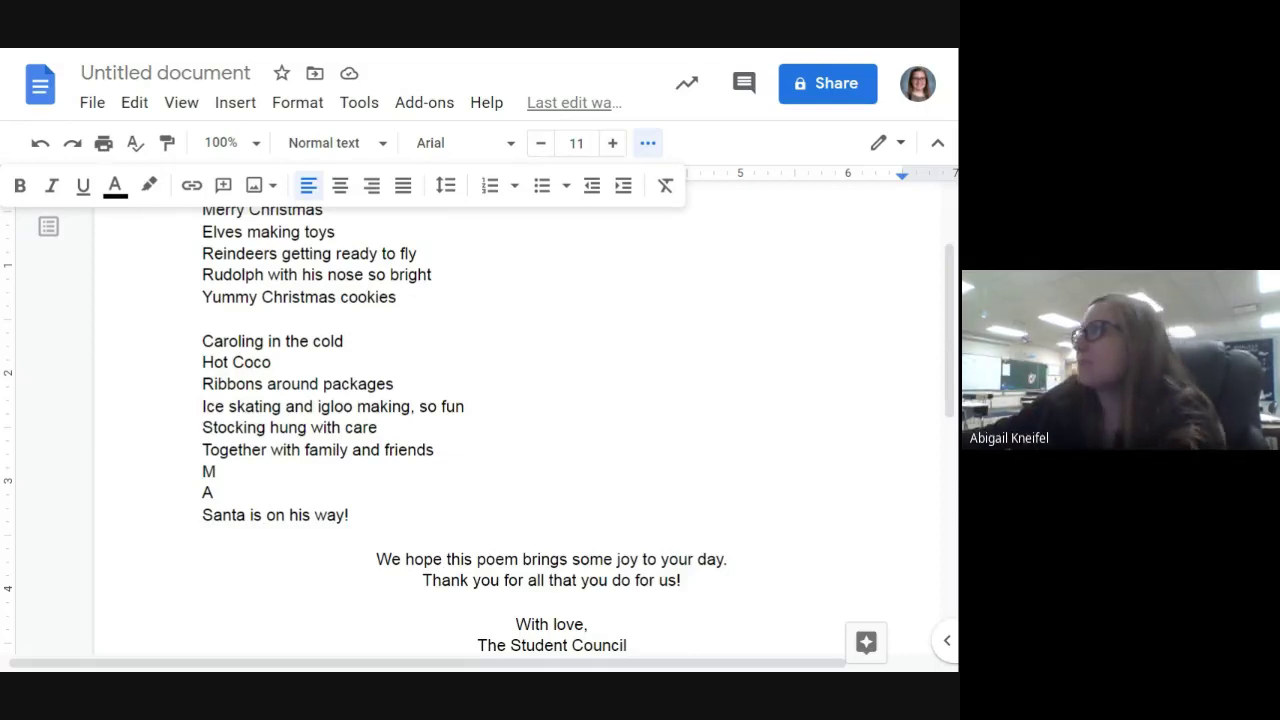
click(217, 472)
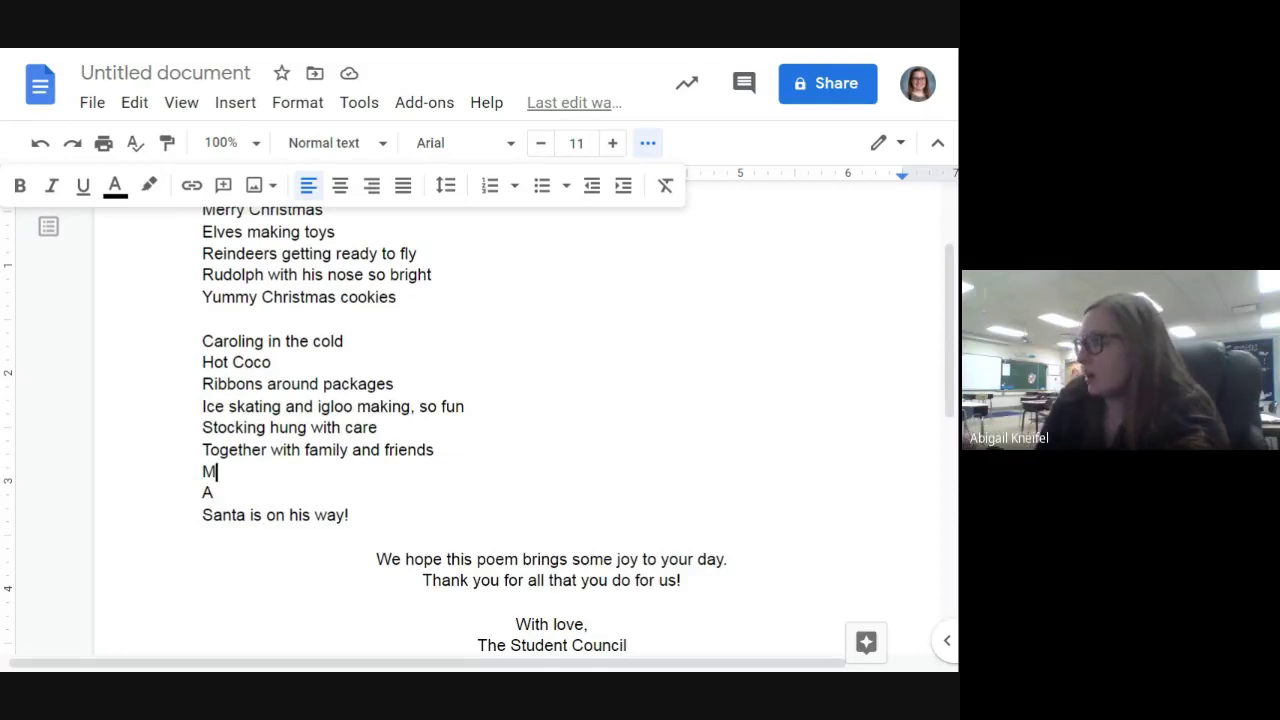
text(is)
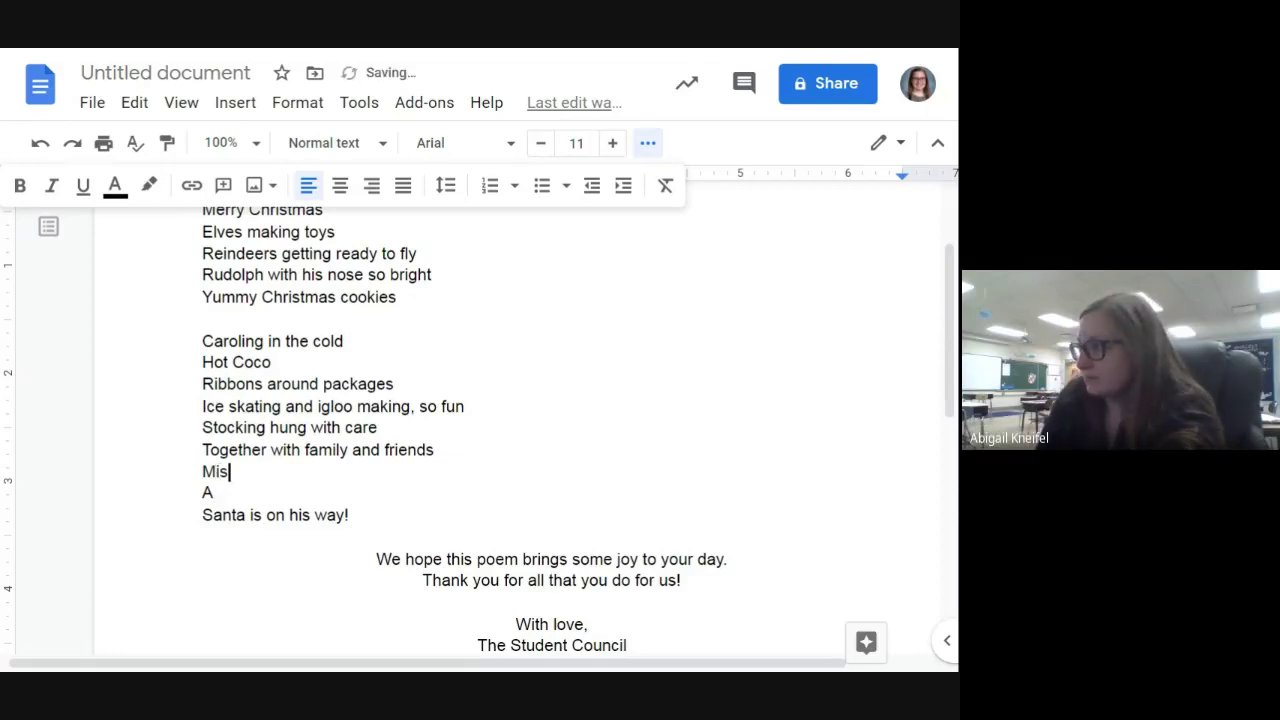
text(letoe)
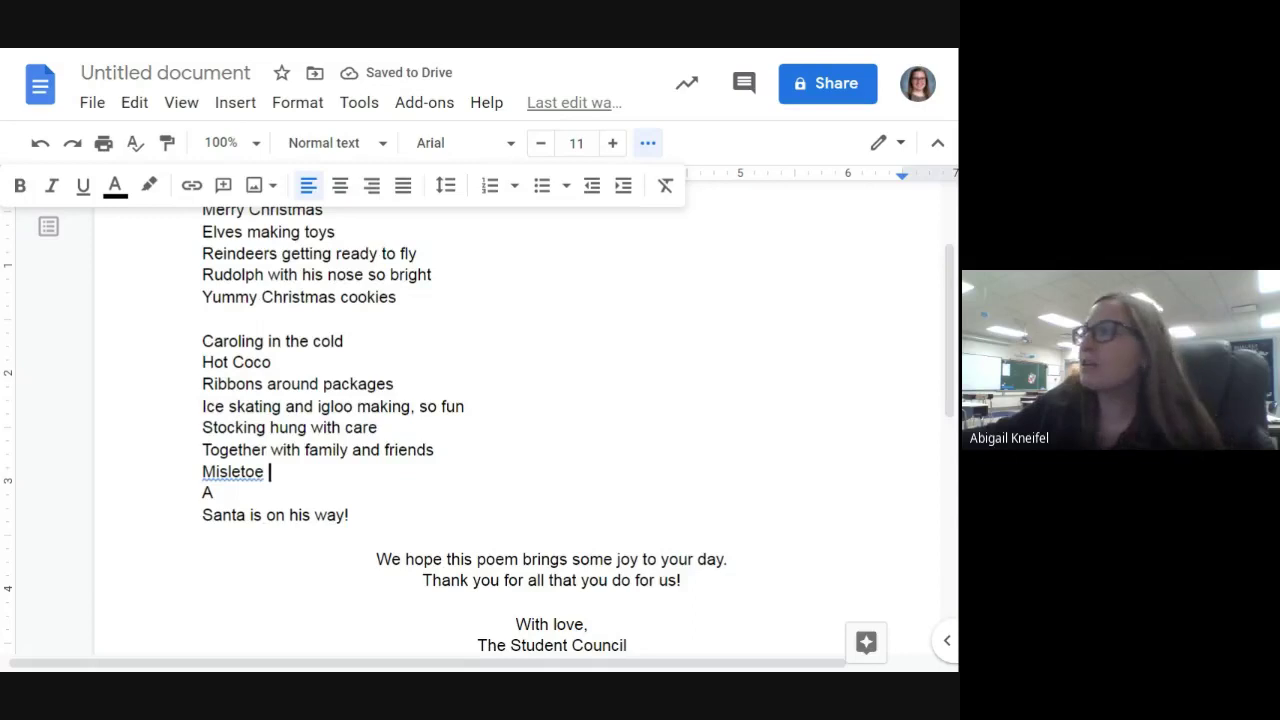
click(256, 474)
click(360, 298)
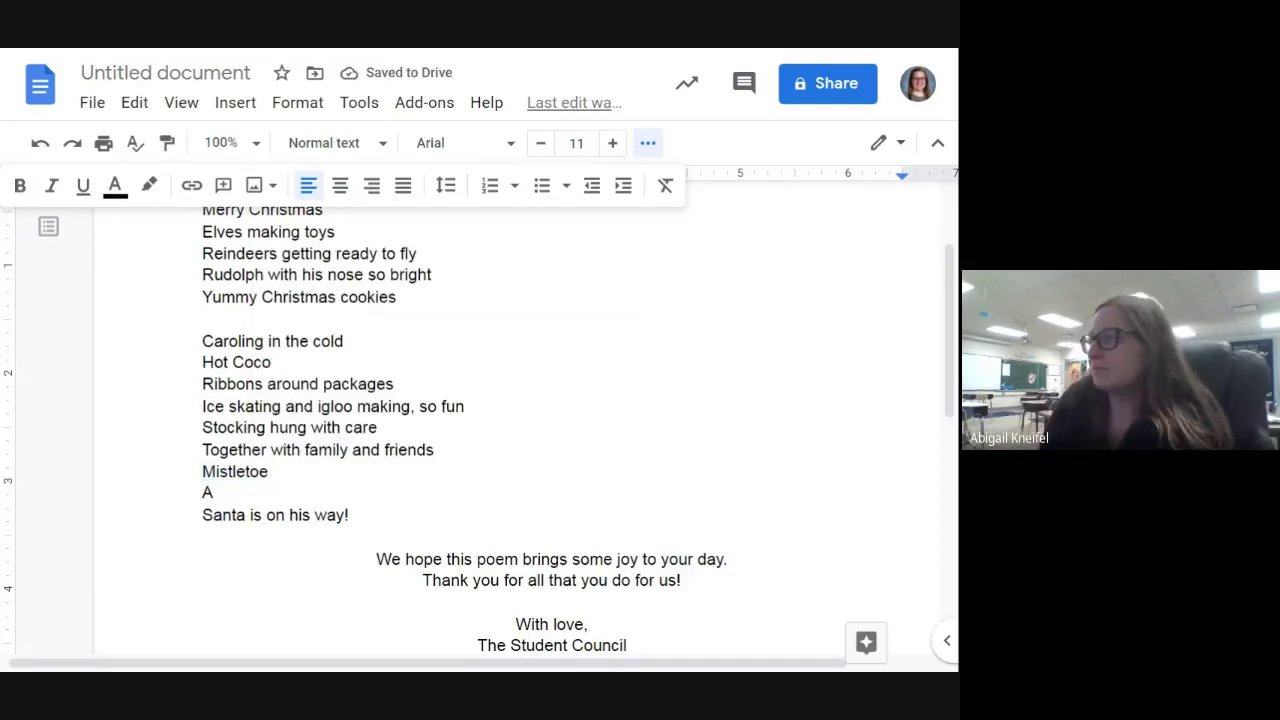
Step: Extend the mistletoe line so that it reads "Mistletoe hung"
text(hung)
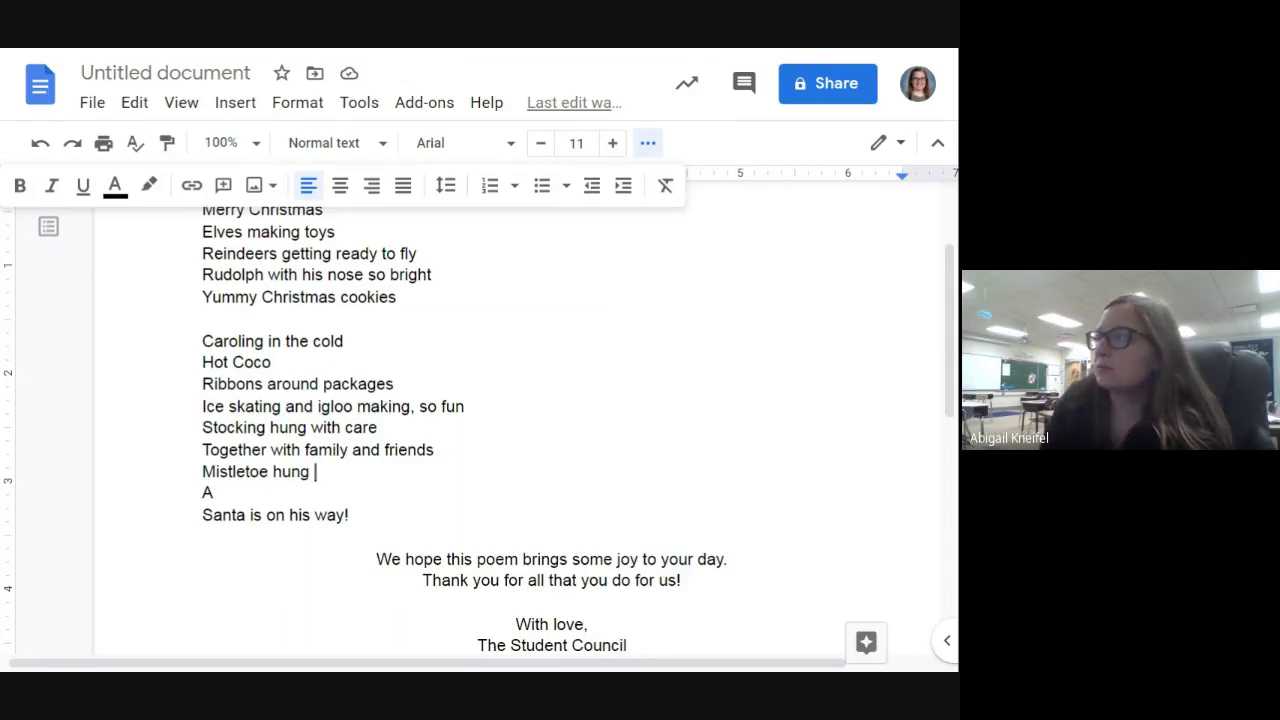
text(where yo)
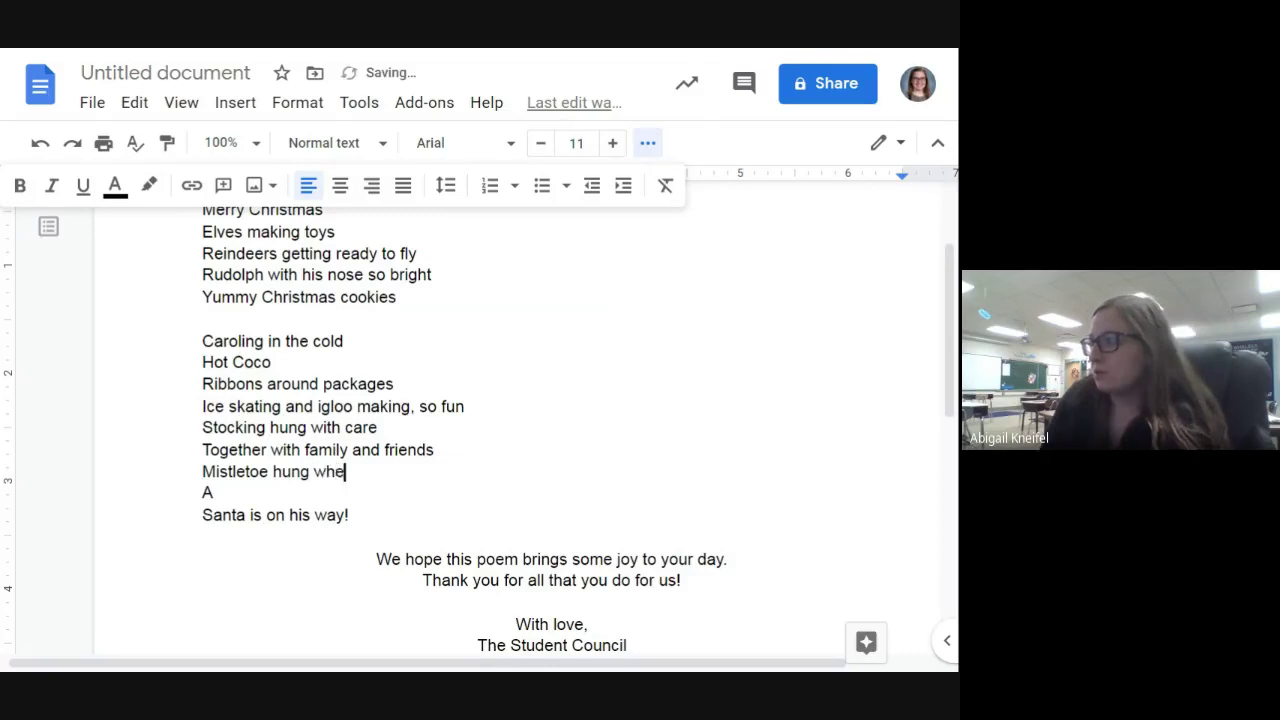
key(BackSpace)
key(BackSpace)
key(BackSpace)
key(BackSpace)
key(BackSpace)
key(BackSpace)
key(BackSpace)
key(BackSpace)
key(BackSpace)
key(BackSpace)
key(BackSpace)
key(BackSpace)
key(BackSpace)
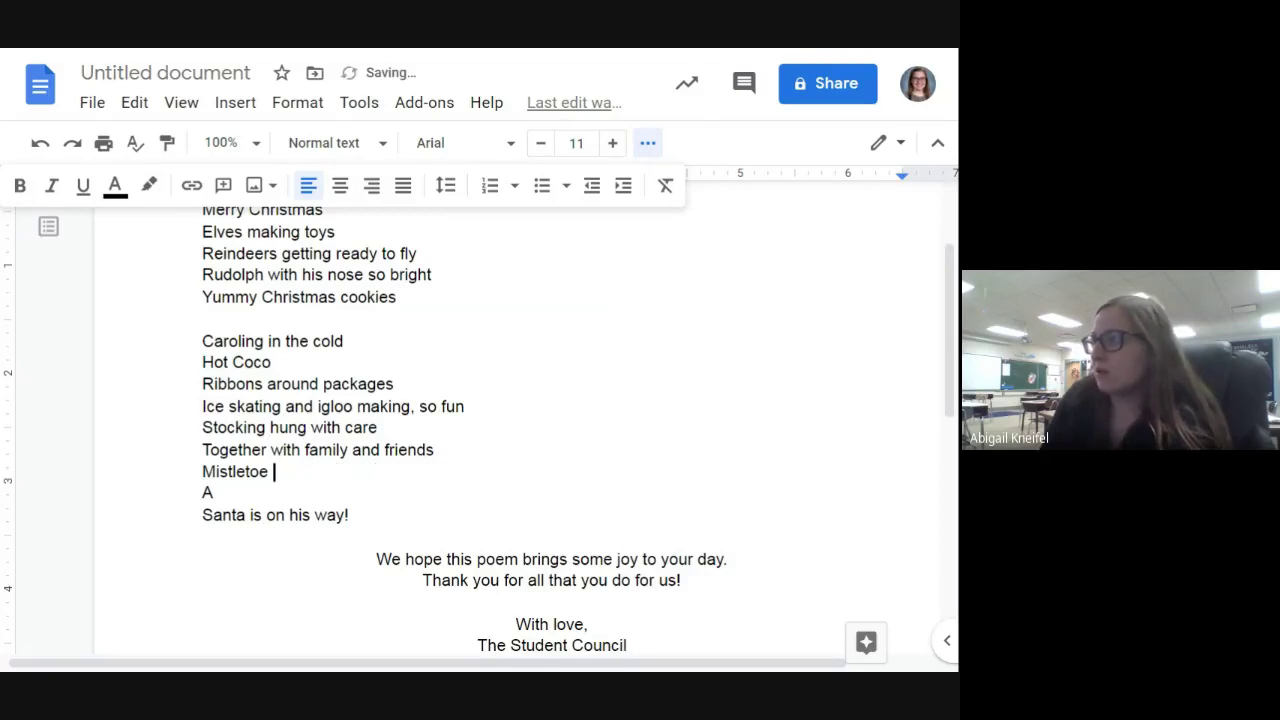
text(hung)
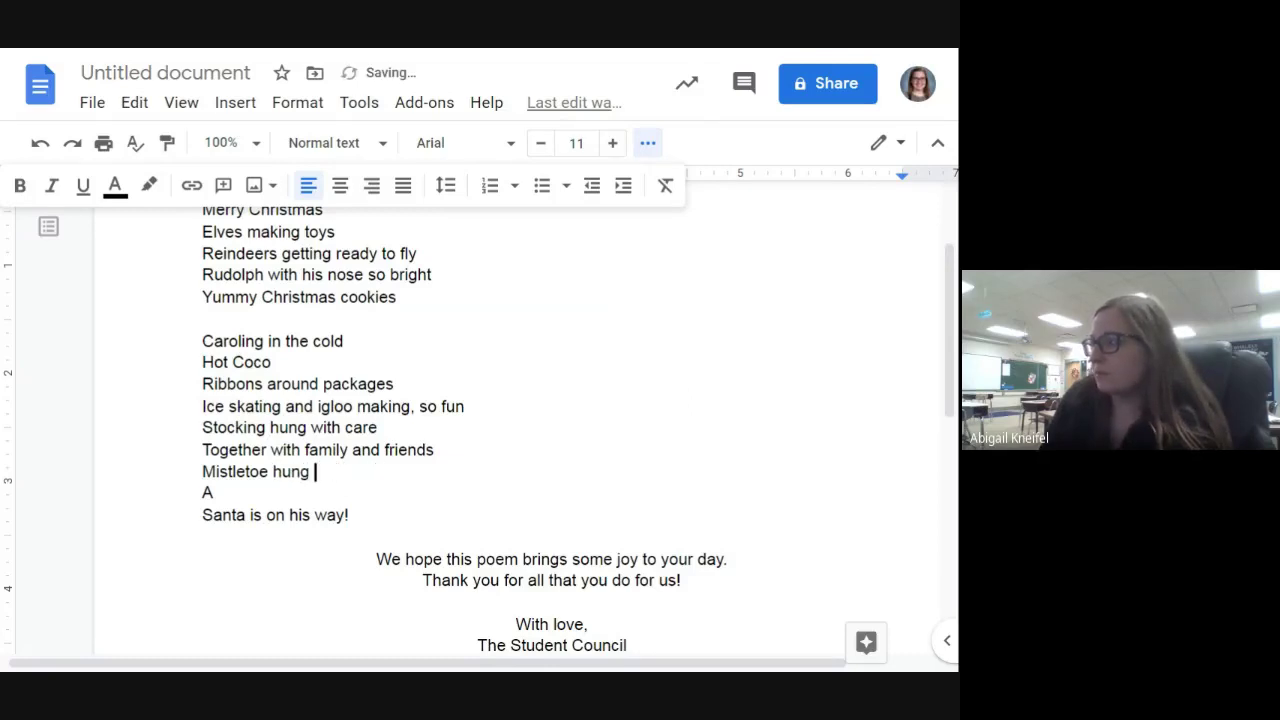
click(214, 493)
click(286, 515)
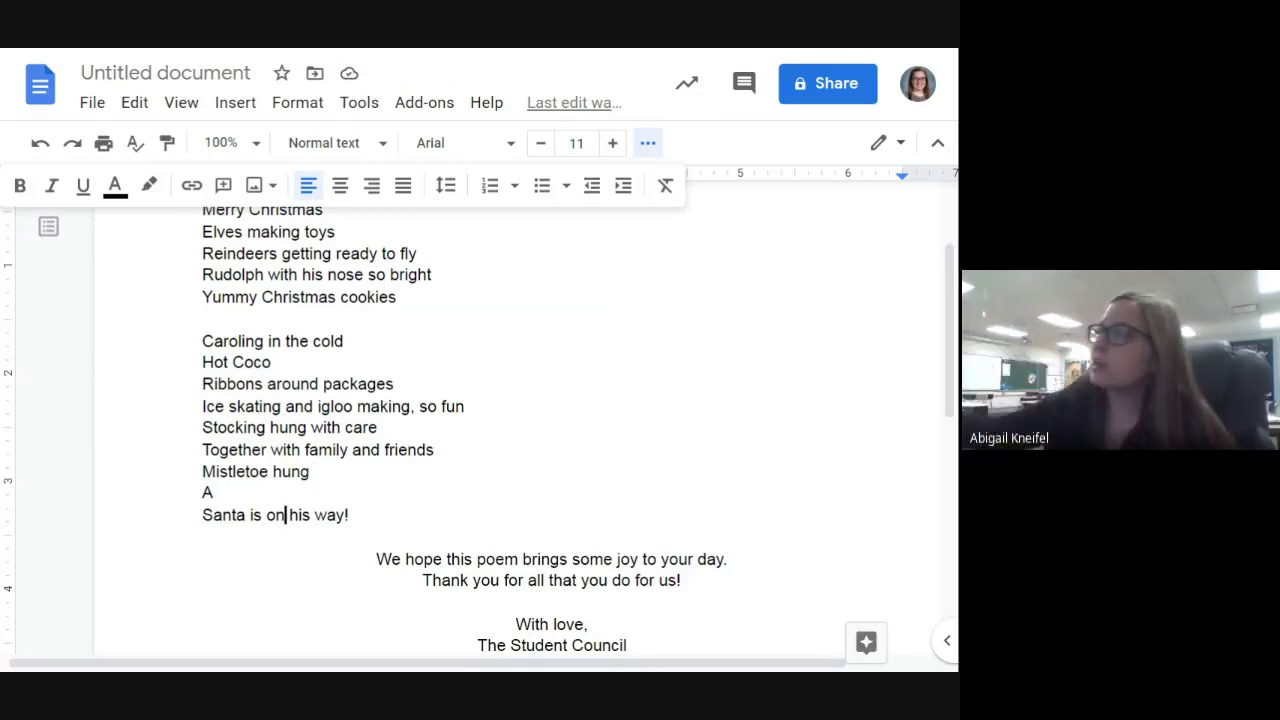
click(500, 296)
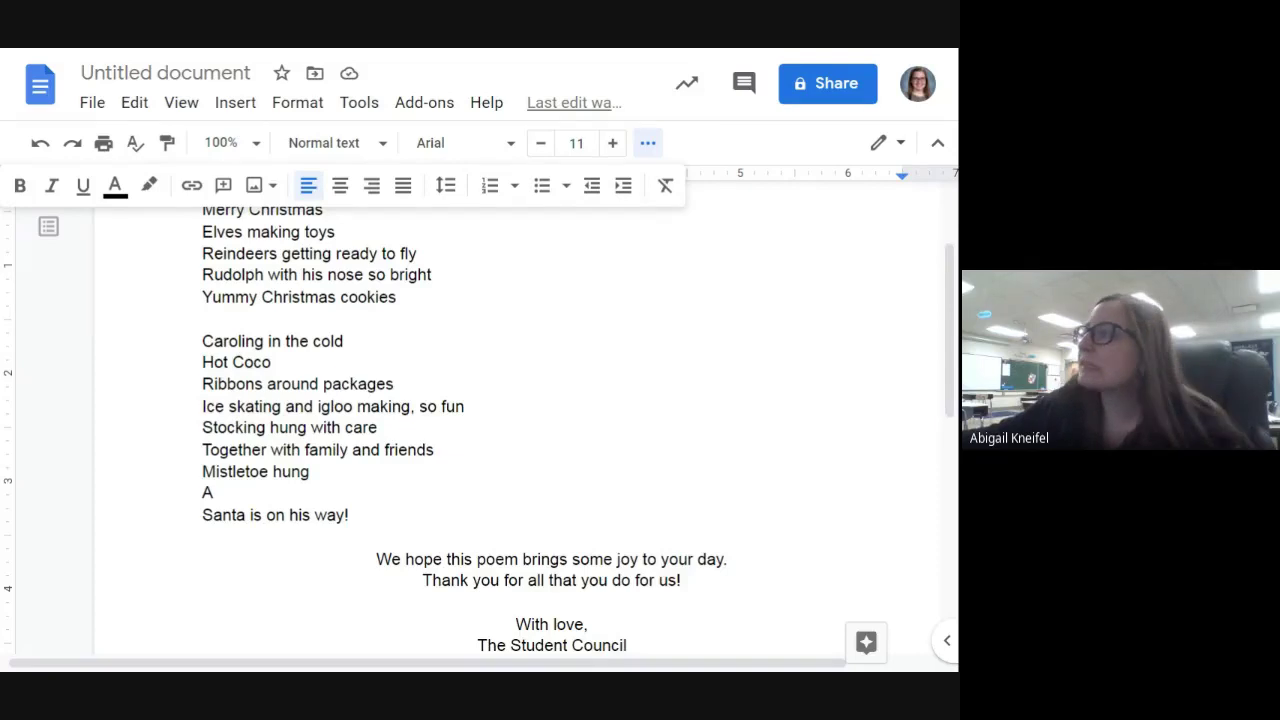
click(214, 493)
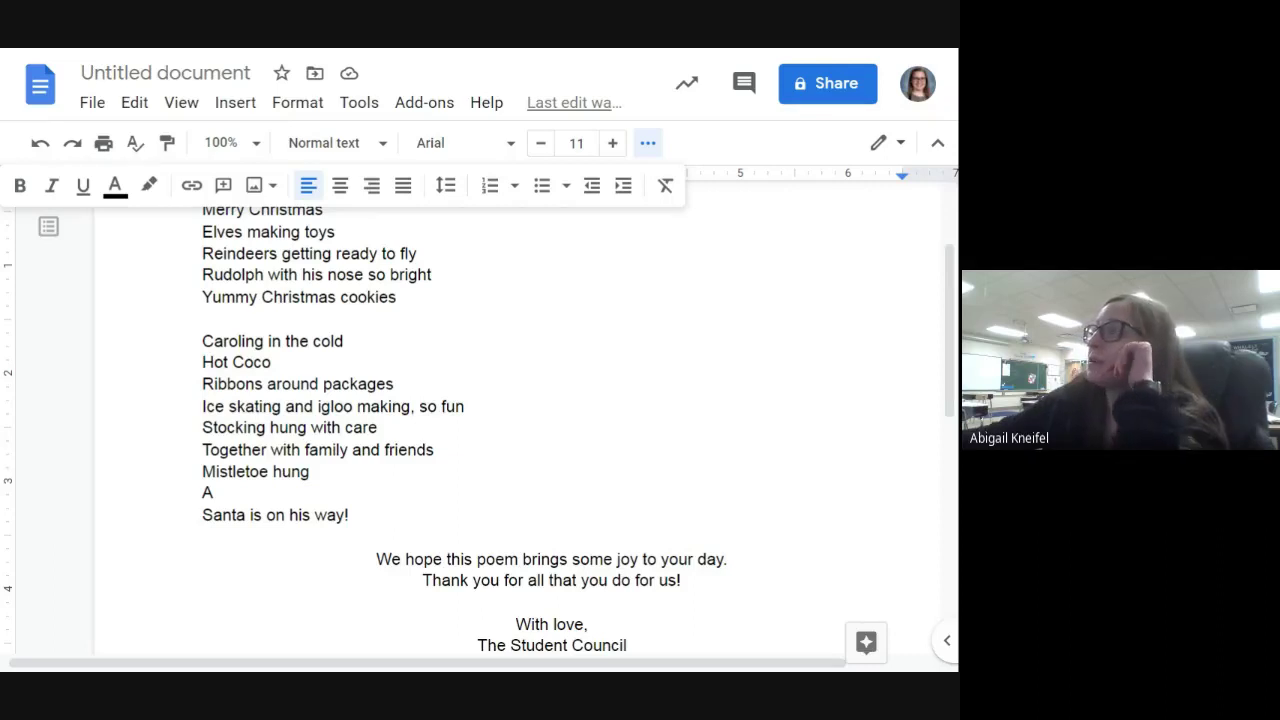
click(273, 363)
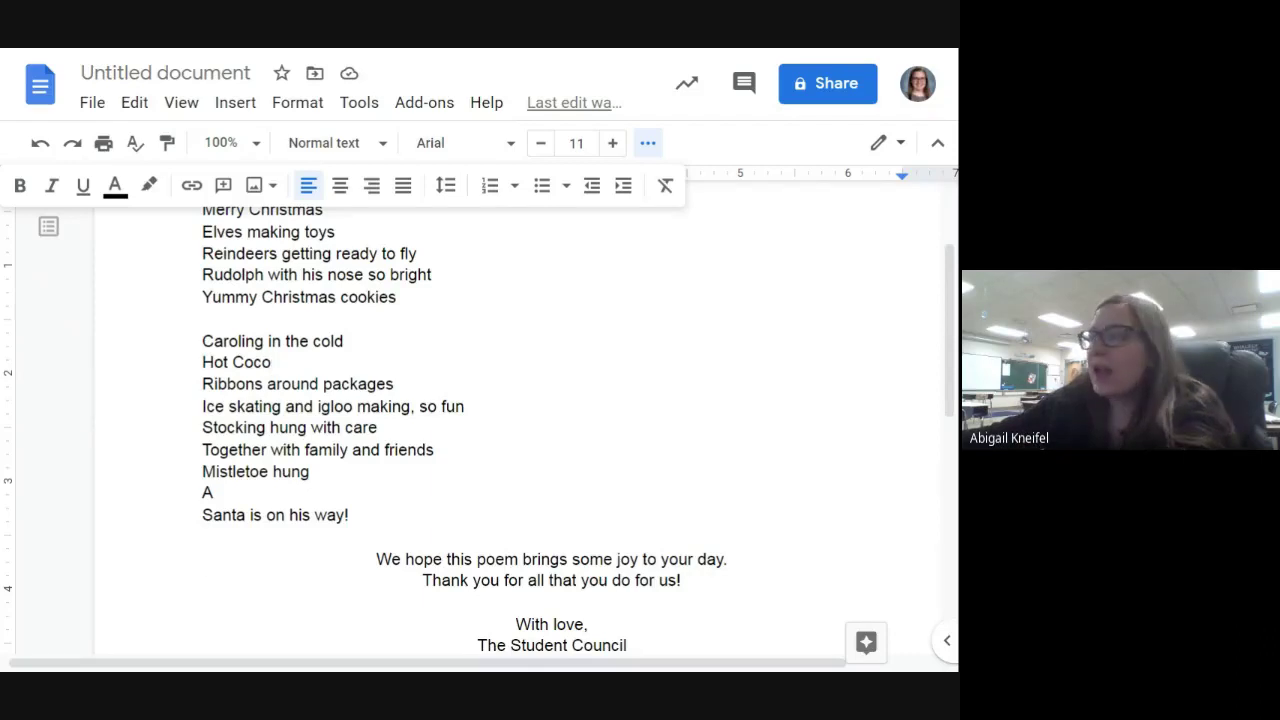
Step: Complete the A line above the Santa line as "Anlge on top of the tree"
click(214, 493)
text(nlge )
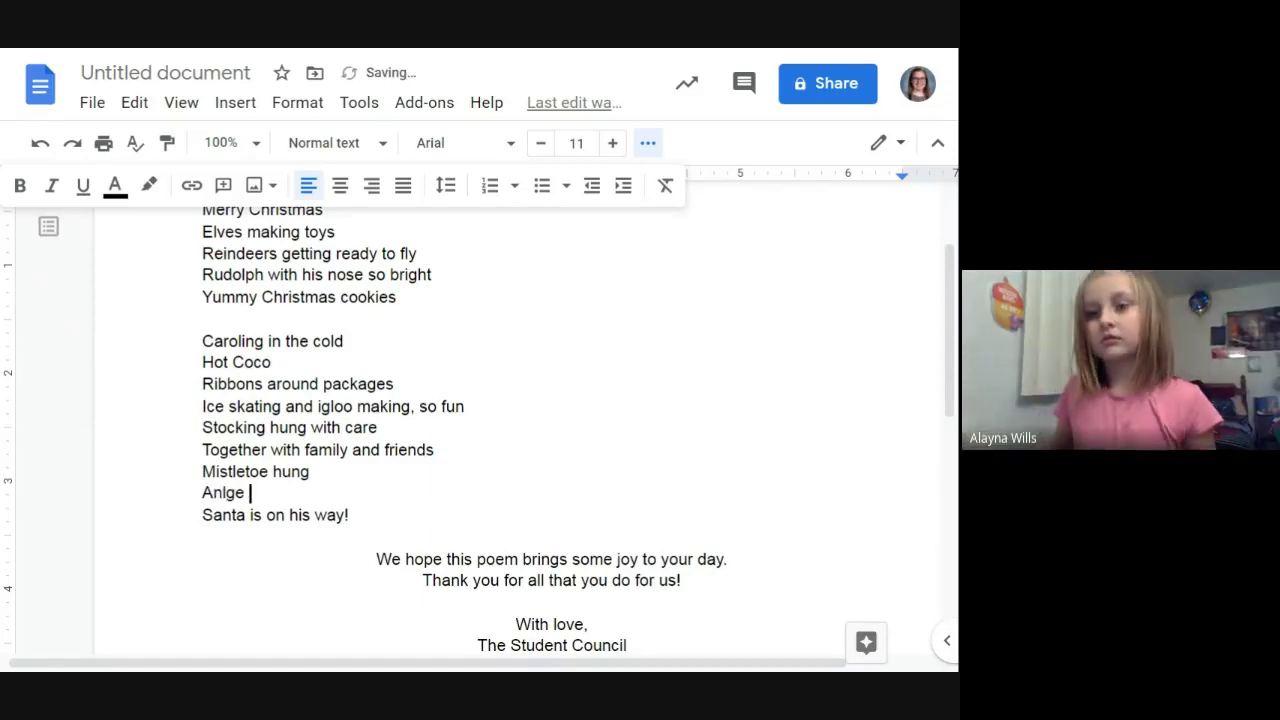
text(on top i)
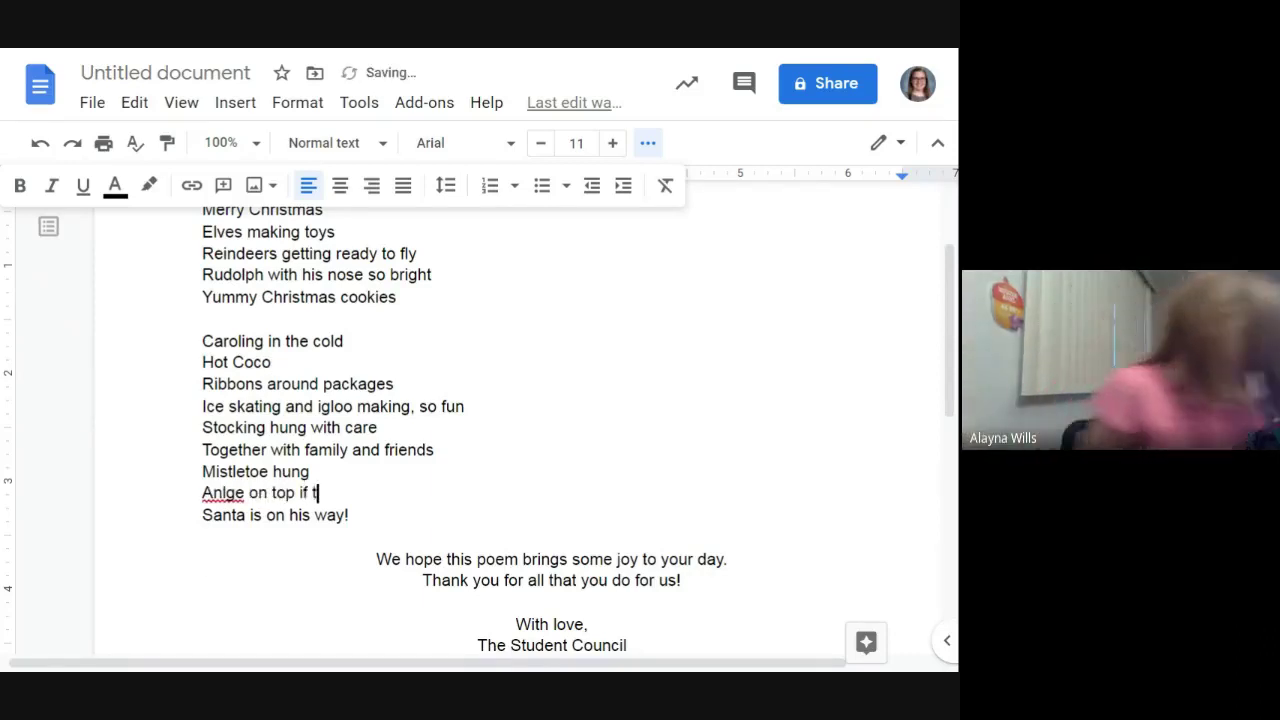
key(BackSpace)
text(of the tree)
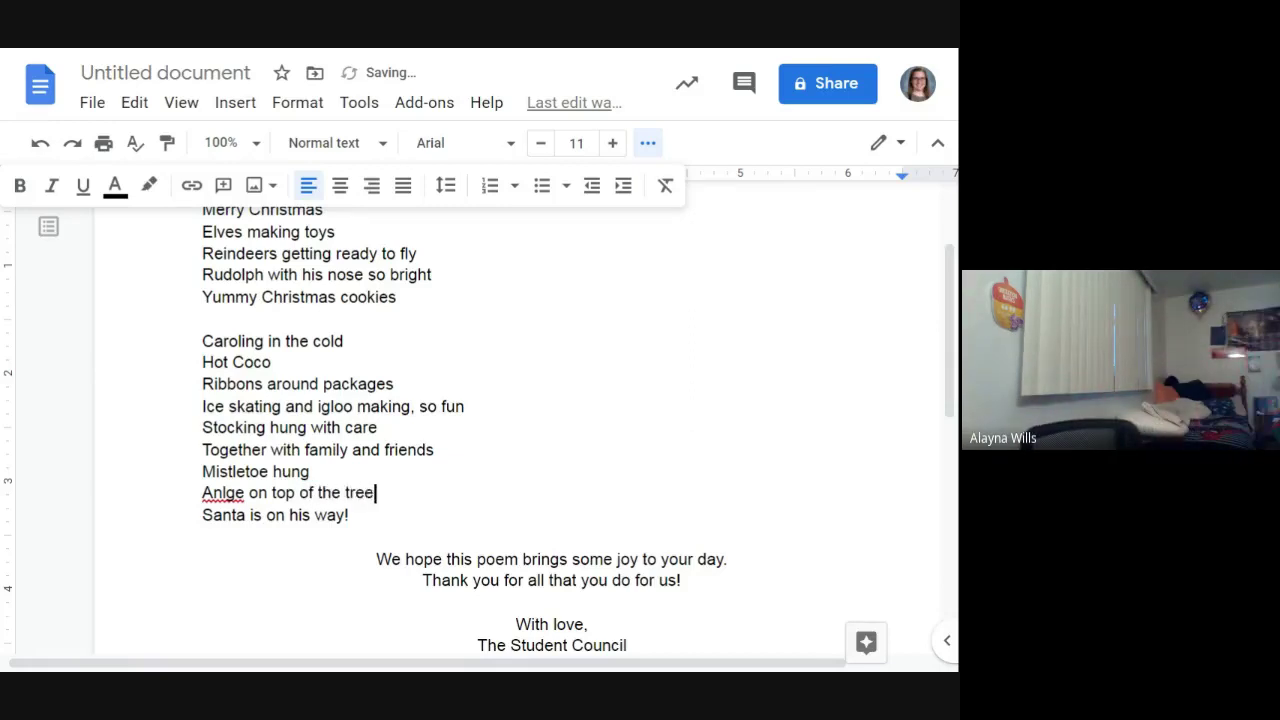